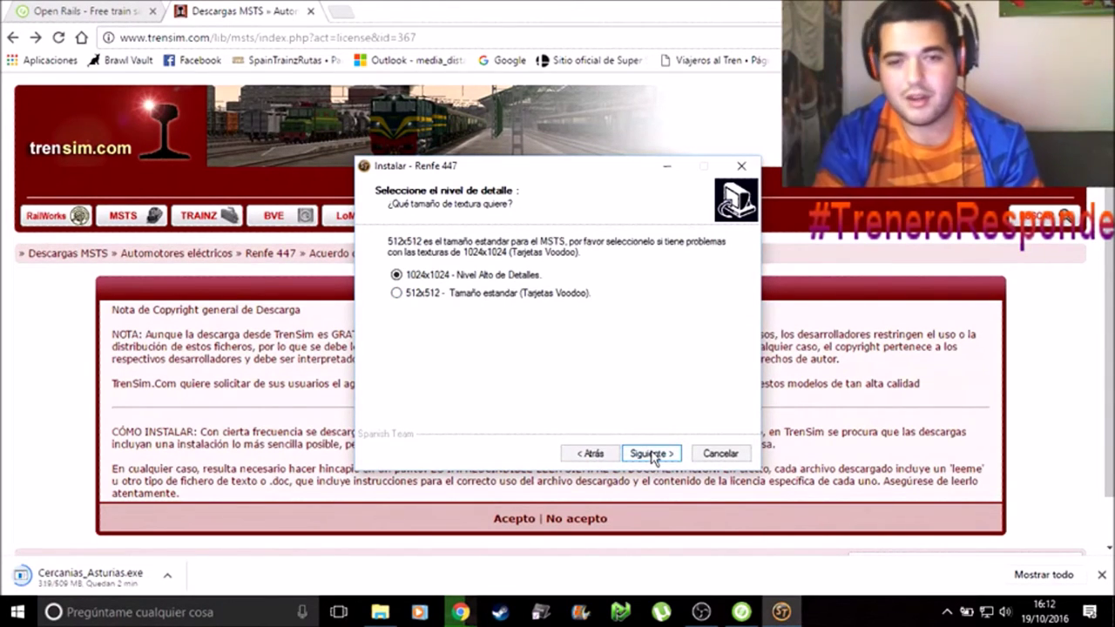
Continue with the 1024x1024 high-detail textures and accept the Renfe 447 licence agreement.
{"action": "left_click", "coordinate": [651, 454]}
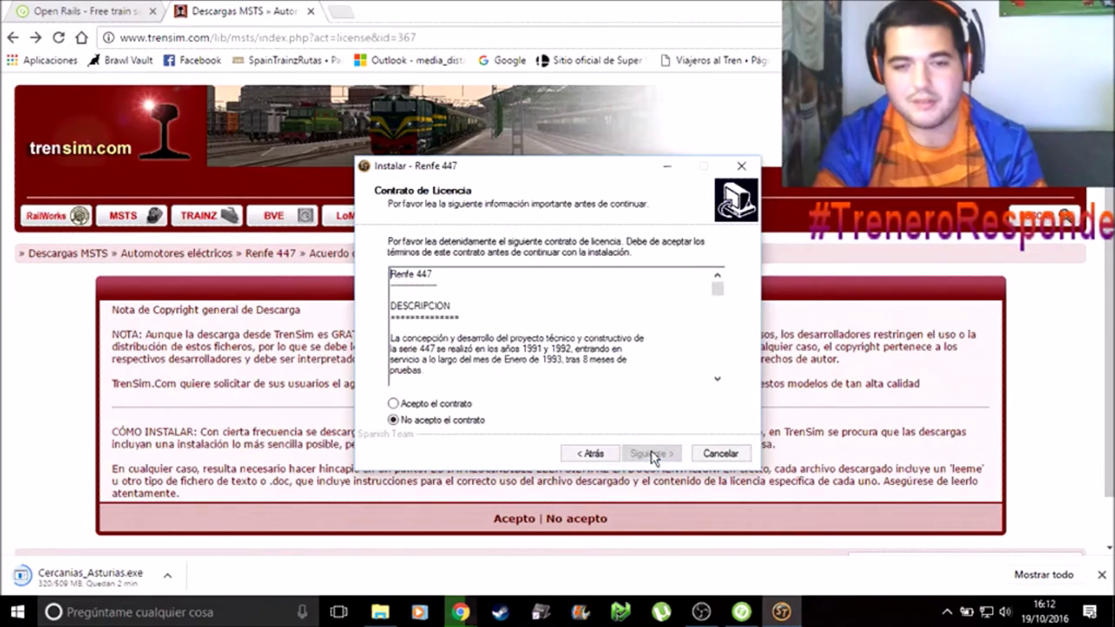
{"action": "left_click", "coordinate": [427, 403]}
{"action": "left_click", "coordinate": [650, 453]}
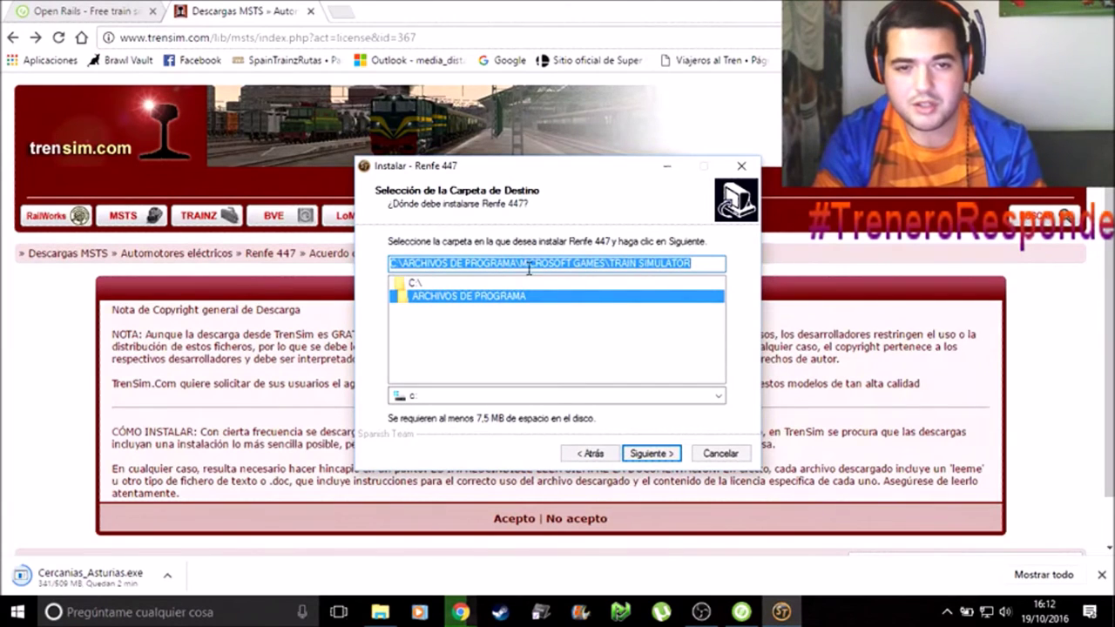
Change the installation destination to the Program Files (x86) folder on drive C.
{"action": "double_click", "coordinate": [422, 286]}
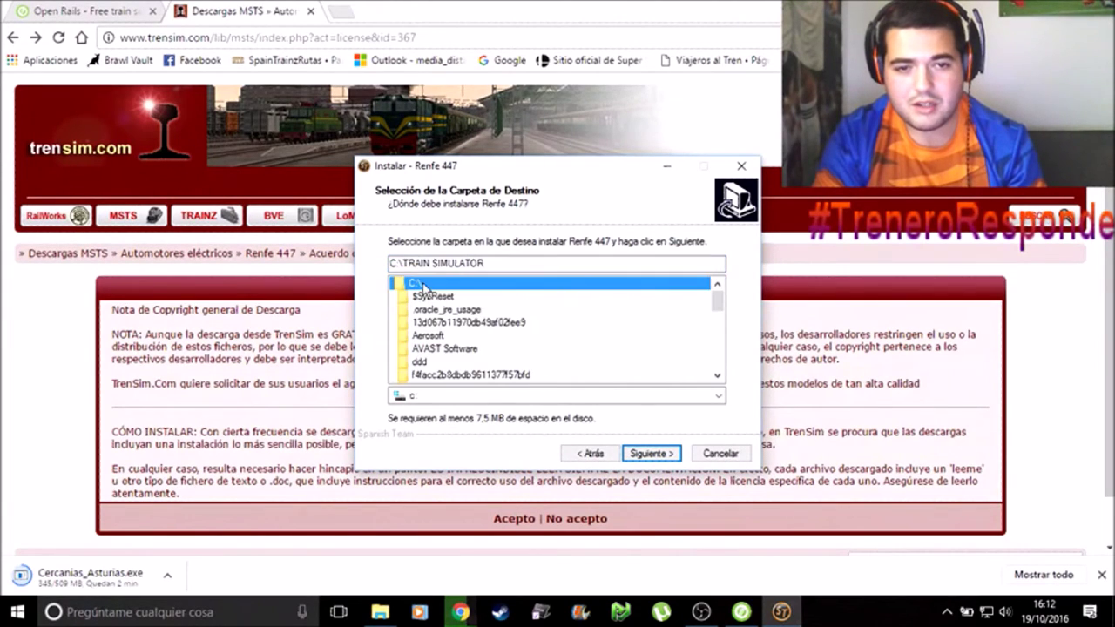
{"action": "key", "text": "Down"}
{"action": "key", "text": "Down"}
{"action": "key", "text": "Down"}
{"action": "key", "text": "Down"}
{"action": "key", "text": "Down"}
{"action": "key", "text": "Down"}
{"action": "key", "text": "Down"}
{"action": "key", "text": "Down"}
{"action": "key", "text": "Down"}
{"action": "key", "text": "Down"}
{"action": "key", "text": "Down"}
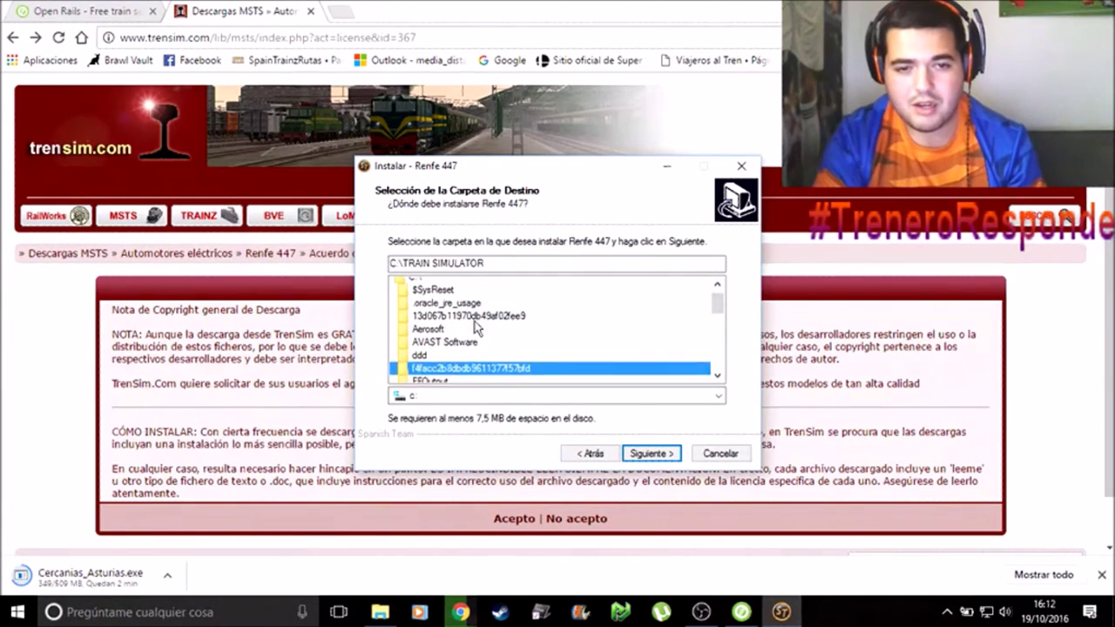
{"action": "key", "text": "Down"}
{"action": "key", "text": "Down"}
{"action": "key", "text": "Down"}
{"action": "key", "text": "Down"}
{"action": "key", "text": "Down"}
{"action": "key", "text": "Down"}
{"action": "key", "text": "Down"}
{"action": "key", "text": "Down"}
{"action": "key", "text": "Down"}
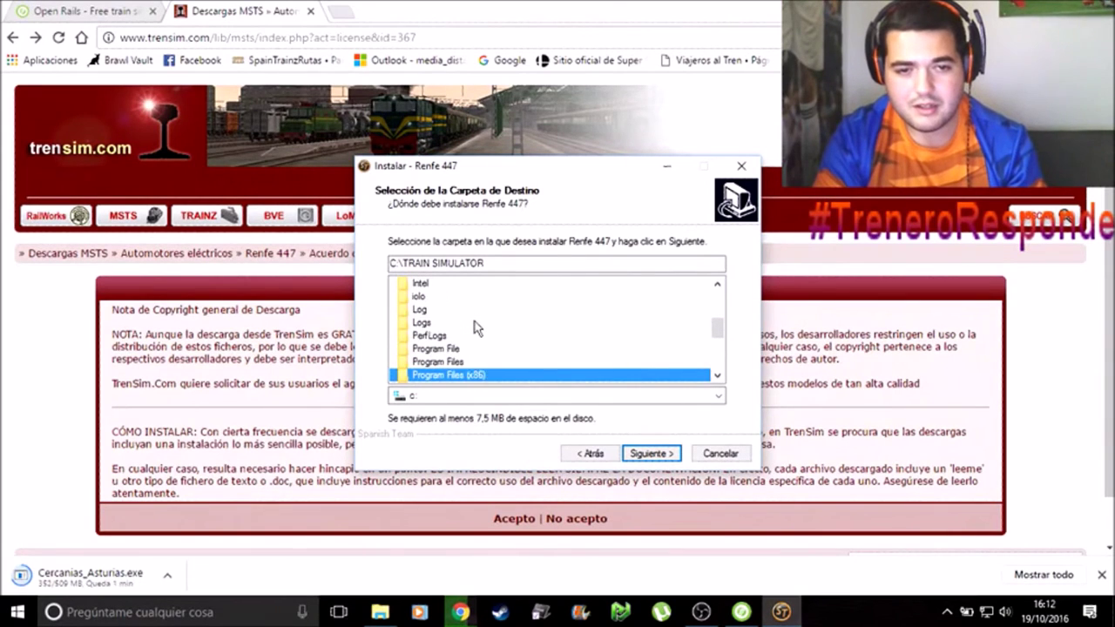
{"action": "key", "text": "Up"}
{"action": "key", "text": "Up"}
{"action": "key", "text": "Return"}
Choose the Open Rails folder inside Program Files (x86) as the installation destination.
{"action": "key", "text": "Down"}
{"action": "key", "text": "Down"}
{"action": "key", "text": "Down"}
{"action": "key", "text": "Down"}
{"action": "key", "text": "Down"}
{"action": "key", "text": "Down"}
{"action": "key", "text": "Down"}
{"action": "key", "text": "Down"}
{"action": "key", "text": "Down"}
{"action": "key", "text": "Down"}
{"action": "key", "text": "Down"}
{"action": "key", "text": "Down"}
{"action": "key", "text": "Down"}
{"action": "key", "text": "Down"}
{"action": "key", "text": "Down"}
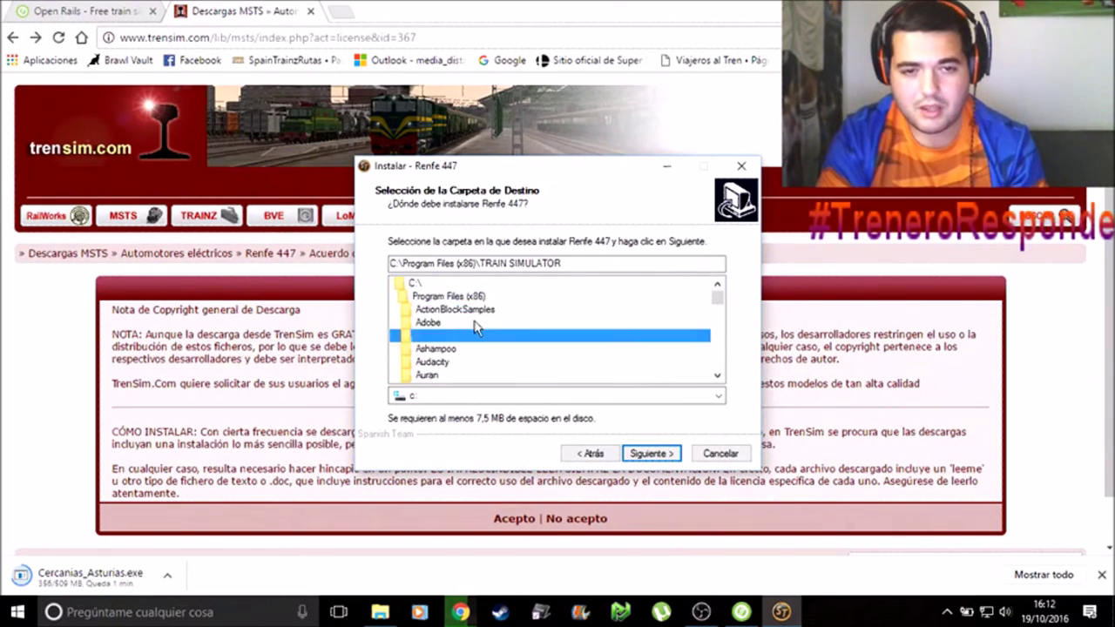
{"action": "key", "text": "Down"}
{"action": "key", "text": "Down"}
{"action": "key", "text": "Down"}
{"action": "key", "text": "Down"}
{"action": "key", "text": "Down"}
{"action": "key", "text": "Down"}
{"action": "key", "text": "Down"}
{"action": "key", "text": "Down"}
{"action": "key", "text": "Down"}
{"action": "key", "text": "Down"}
{"action": "key", "text": "Down"}
{"action": "key", "text": "Down"}
{"action": "key", "text": "Down"}
{"action": "key", "text": "Down"}
{"action": "key", "text": "Down"}
{"action": "key", "text": "Down"}
{"action": "key", "text": "Down"}
{"action": "key", "text": "Down"}
{"action": "key", "text": "Down"}
{"action": "key", "text": "Down"}
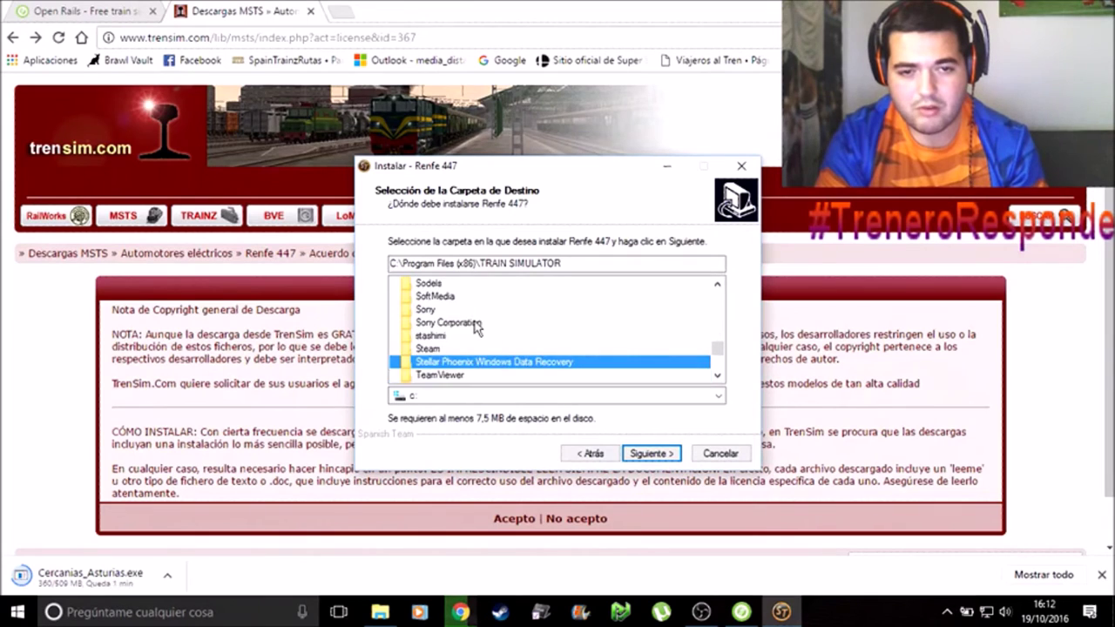
{"action": "key", "text": "Up"}
{"action": "key", "text": "Up"}
{"action": "key", "text": "Up"}
{"action": "key", "text": "Up"}
{"action": "key", "text": "Up"}
{"action": "key", "text": "Up"}
{"action": "key", "text": "Up"}
{"action": "key", "text": "Up"}
{"action": "key", "text": "Up"}
{"action": "key", "text": "Up"}
{"action": "key", "text": "Up"}
{"action": "key", "text": "Up"}
{"action": "key", "text": "Up"}
{"action": "key", "text": "Up"}
{"action": "key", "text": "Up"}
{"action": "key", "text": "Up"}
{"action": "key", "text": "Up"}
{"action": "key", "text": "Up"}
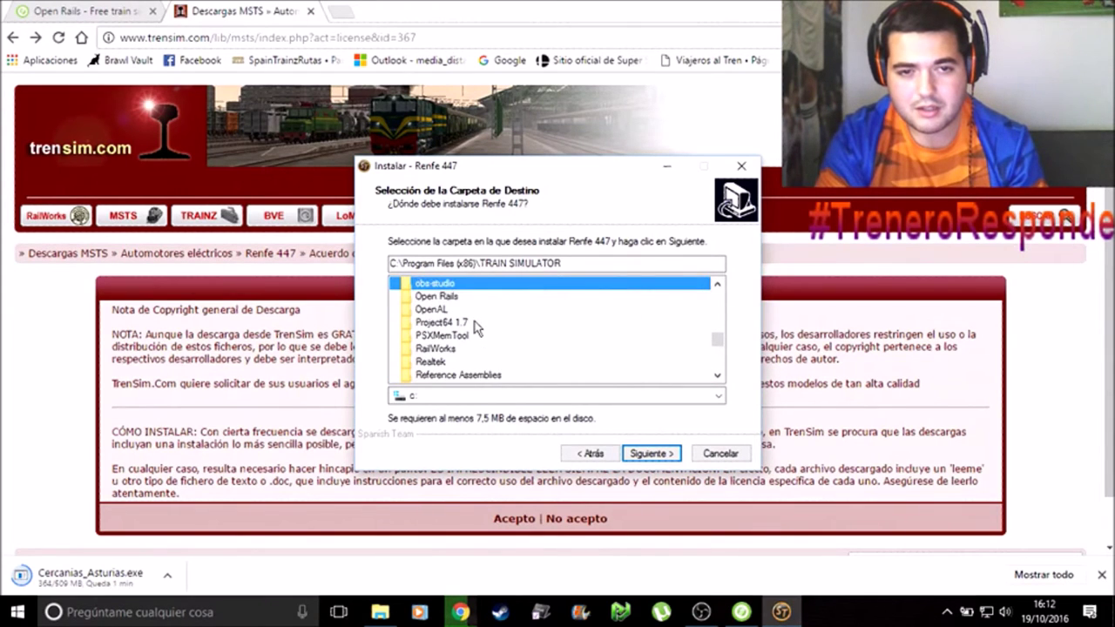
{"action": "key", "text": "Down"}
{"action": "key", "text": "Return"}
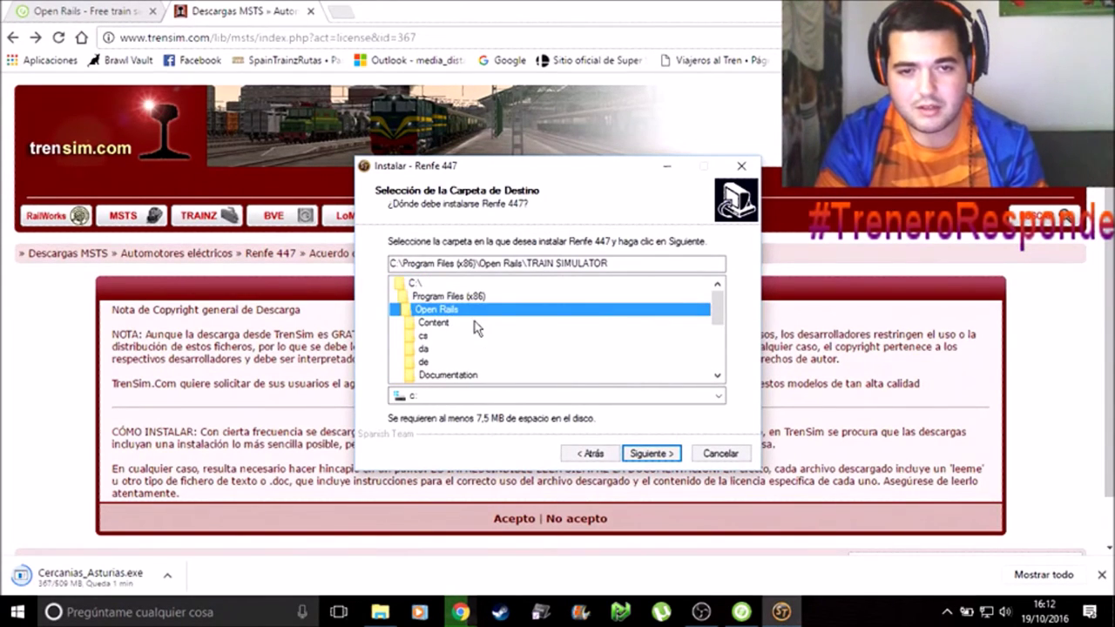
Look through the Open Rails subfolders in the destination list for a suitable installation folder.
{"action": "key", "text": "Down"}
{"action": "key", "text": "Down"}
{"action": "key", "text": "Down"}
{"action": "key", "text": "Down"}
{"action": "key", "text": "Down"}
{"action": "key", "text": "Down"}
{"action": "key", "text": "Down"}
{"action": "key", "text": "Down"}
{"action": "key", "text": "Down"}
{"action": "key", "text": "Down"}
{"action": "key", "text": "Down"}
{"action": "key", "text": "Down"}
{"action": "key", "text": "Down"}
{"action": "key", "text": "Down"}
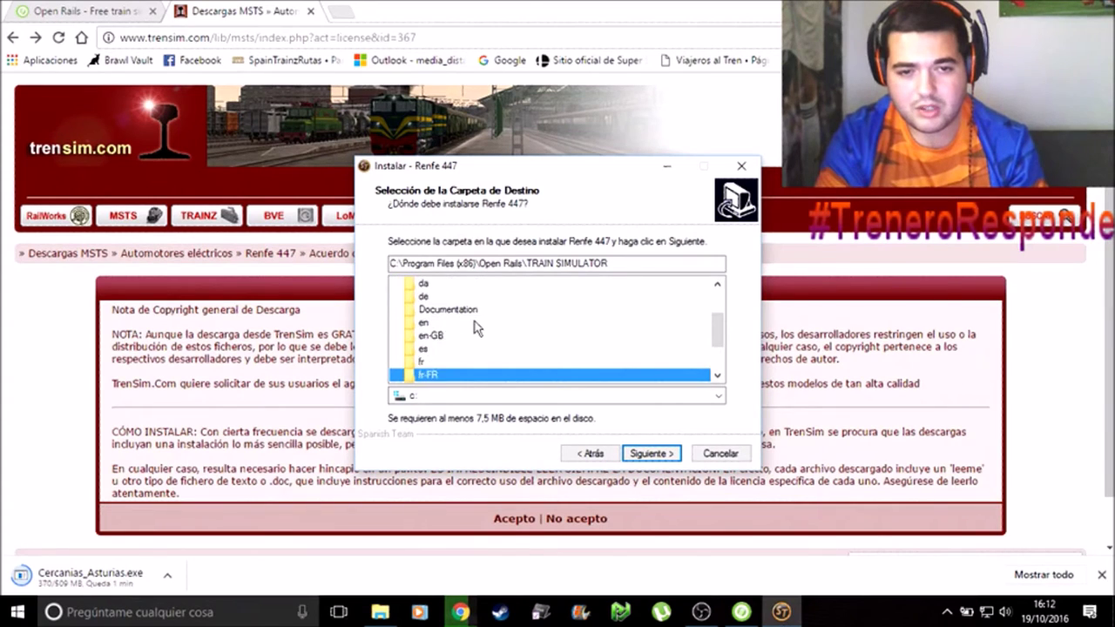
{"action": "key", "text": "Down"}
{"action": "key", "text": "Down"}
{"action": "key", "text": "Up"}
{"action": "key", "text": "Up"}
{"action": "key", "text": "Up"}
{"action": "key", "text": "Up"}
{"action": "key", "text": "Up"}
{"action": "key", "text": "Up"}
{"action": "key", "text": "Up"}
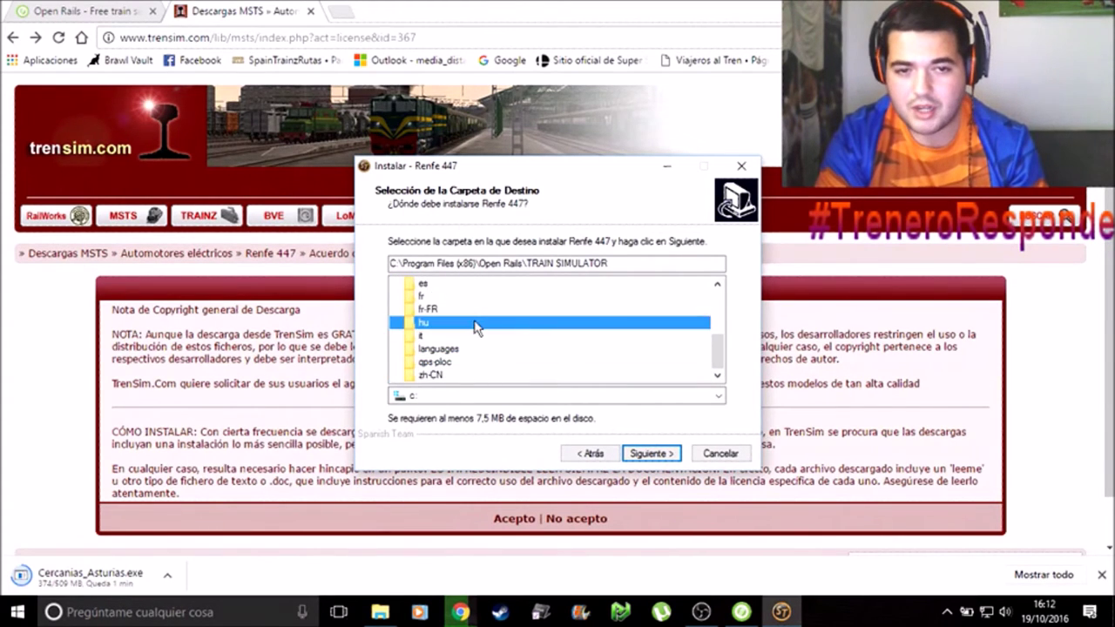
{"action": "key", "text": "Up"}
{"action": "key", "text": "Up"}
{"action": "key", "text": "Up"}
{"action": "key", "text": "Up"}
{"action": "key", "text": "Up"}
{"action": "key", "text": "Up"}
{"action": "key", "text": "Up"}
{"action": "key", "text": "Up"}
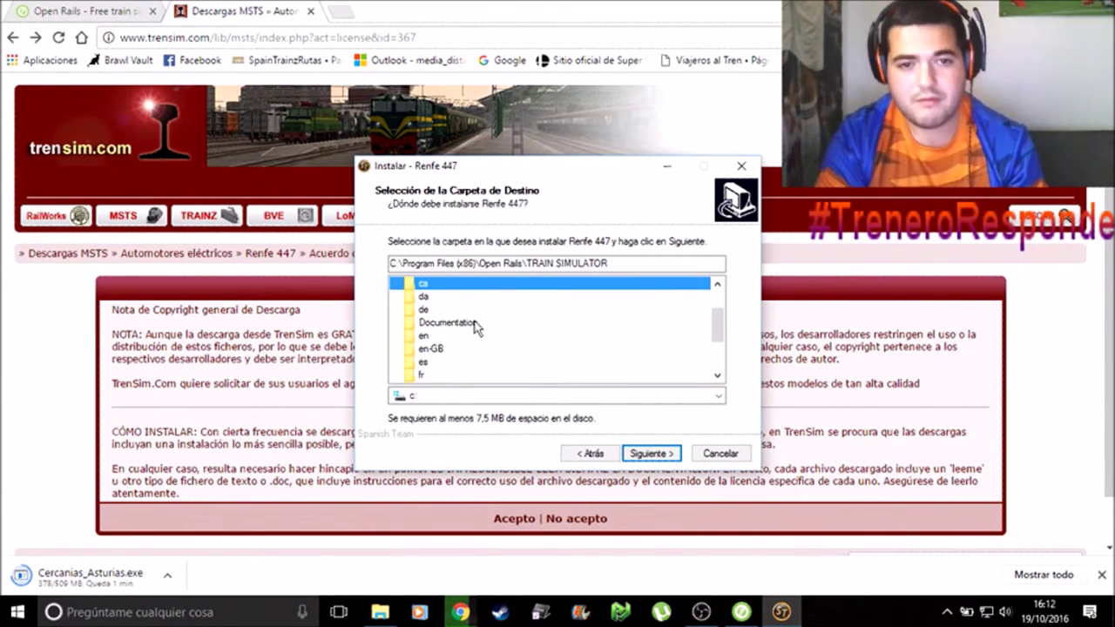
{"action": "key", "text": "Up"}
{"action": "key", "text": "Down"}
{"action": "key", "text": "Down"}
{"action": "key", "text": "Up"}
{"action": "key", "text": "Down"}
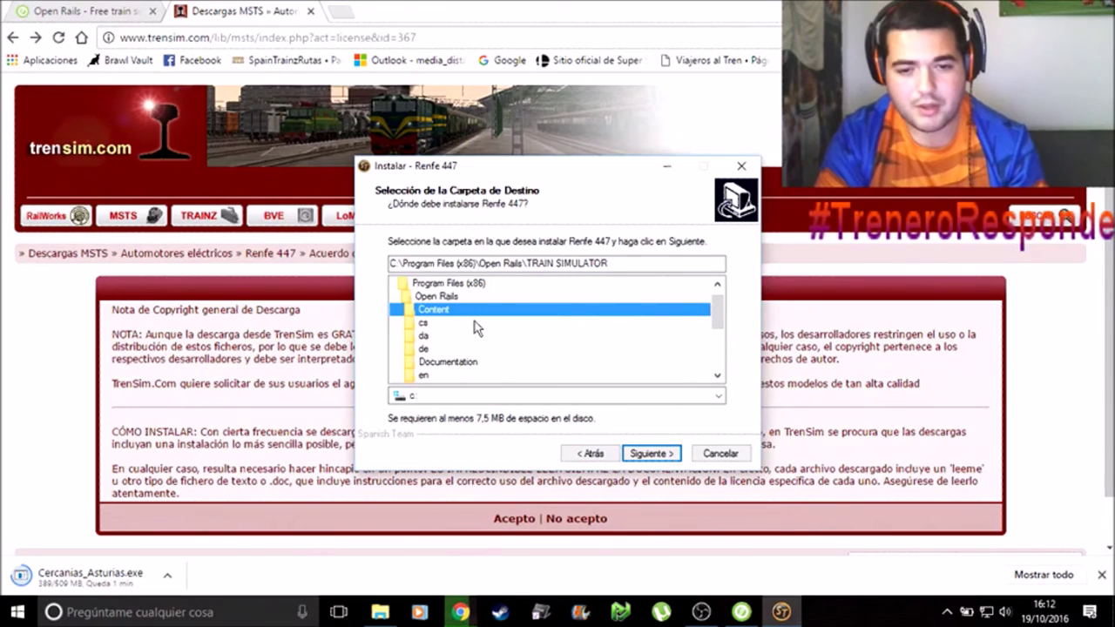
Switch to File Explorer and open the Archivos de programa (x86) folder on drive C.
{"action": "left_click", "coordinate": [380, 611]}
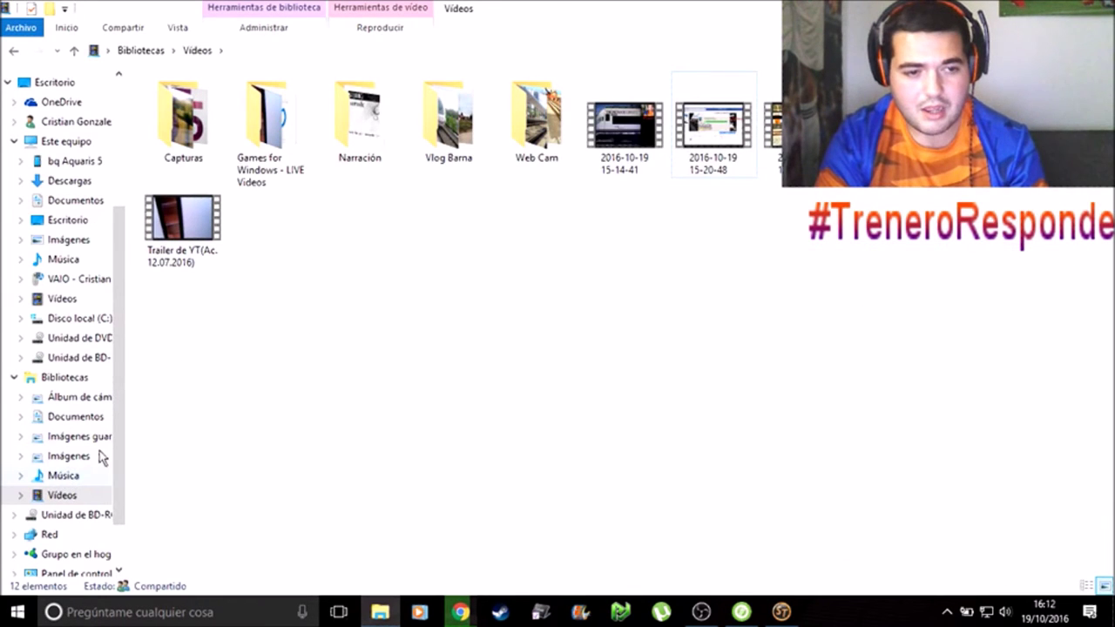
{"action": "left_click", "coordinate": [67, 319]}
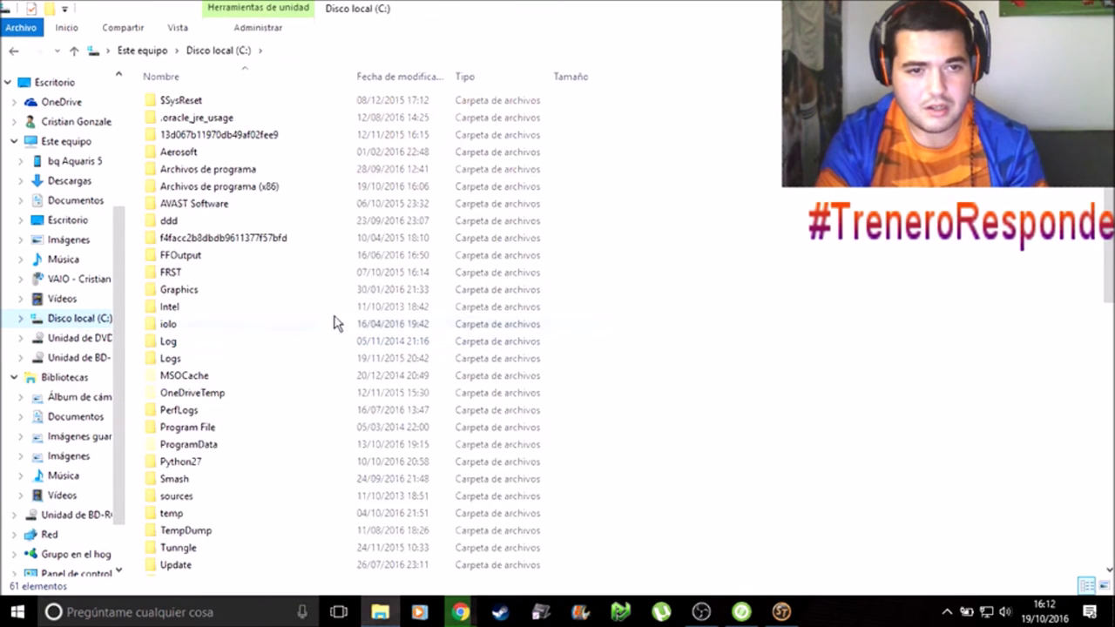
{"action": "key", "text": "f"}
{"action": "key", "text": "a"}
{"action": "key", "text": "r"}
{"action": "key", "text": "period"}
{"action": "key", "text": "1"}
{"action": "key", "text": "a"}
{"action": "key", "text": "r"}
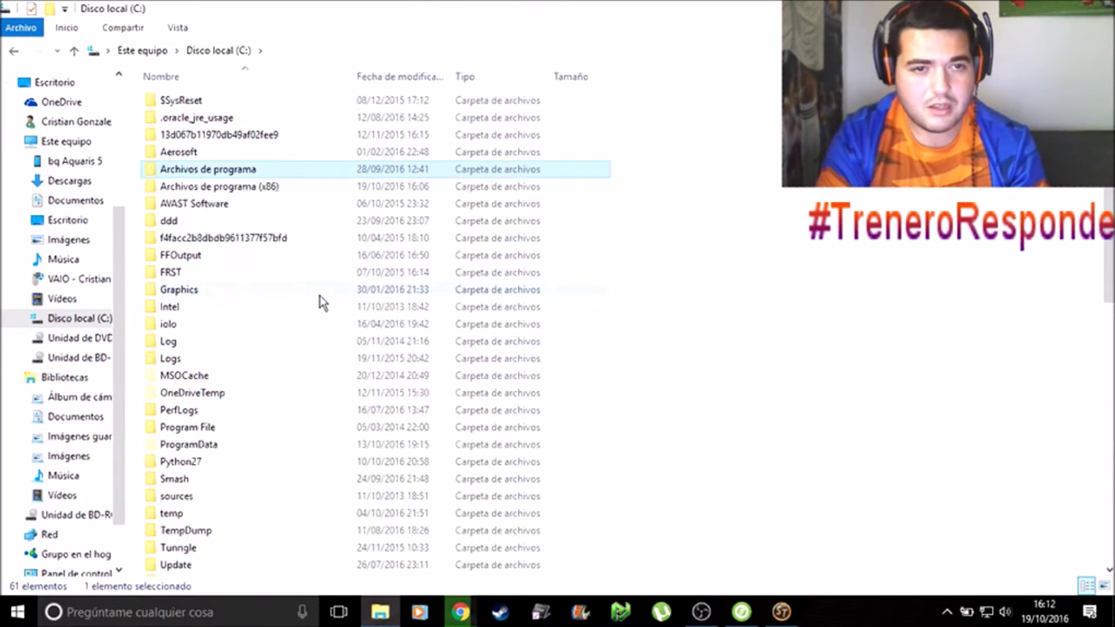
{"action": "key", "text": "Down"}
{"action": "key", "text": "Return"}
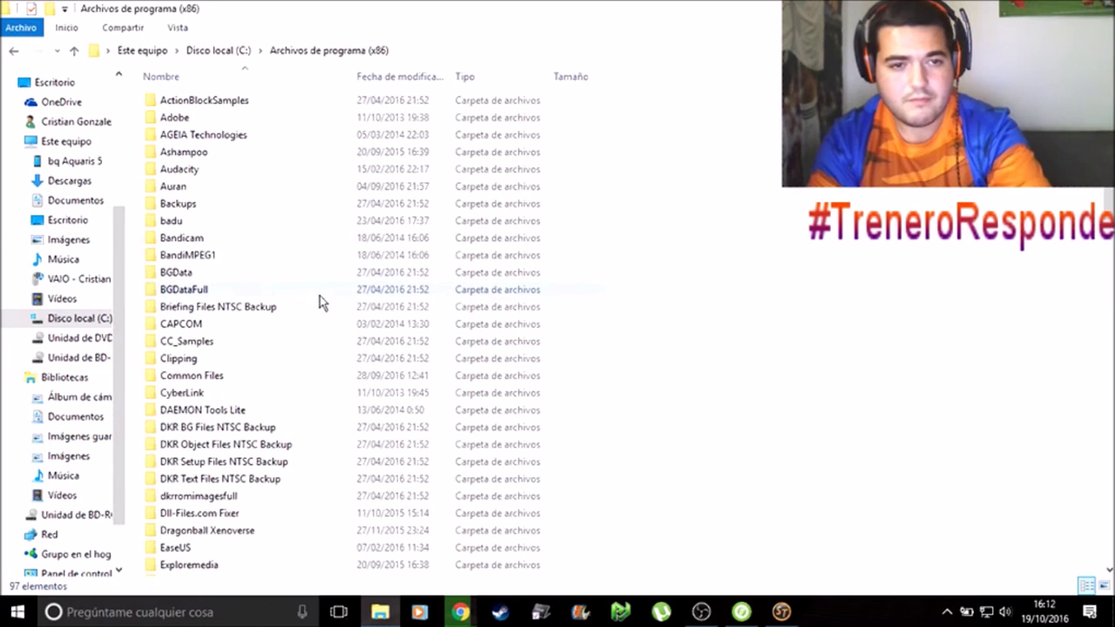
Open the Open Rails folder within Archivos de programa (x86).
{"action": "key", "text": "o"}
{"action": "key", "text": "b"}
{"action": "key", "text": "s"}
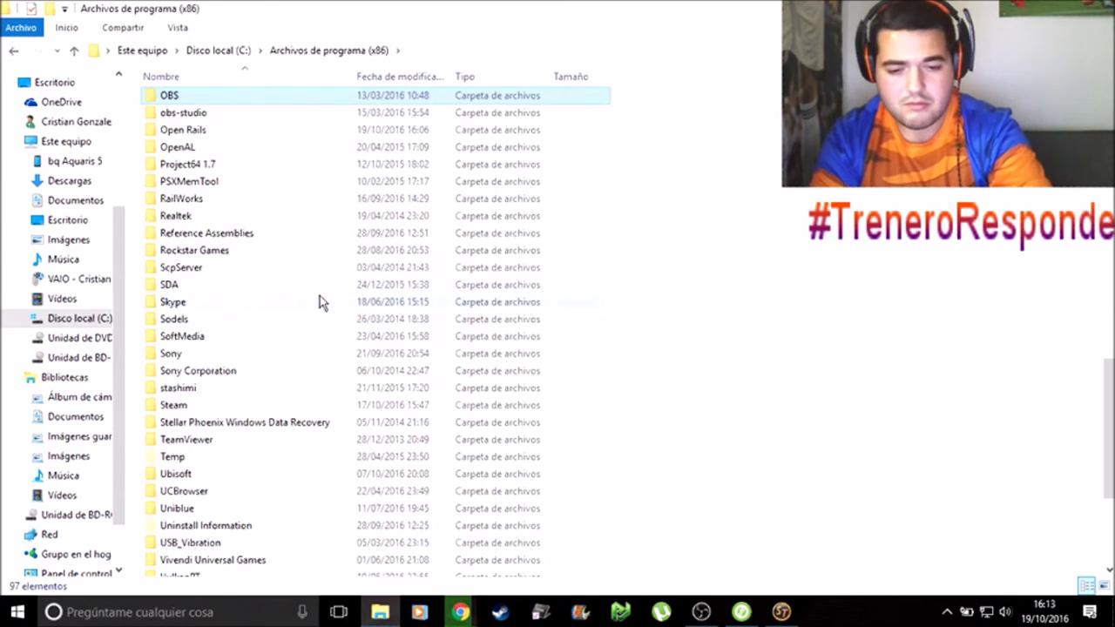
{"action": "key", "text": "Return"}
{"action": "key", "text": "BackSpace"}
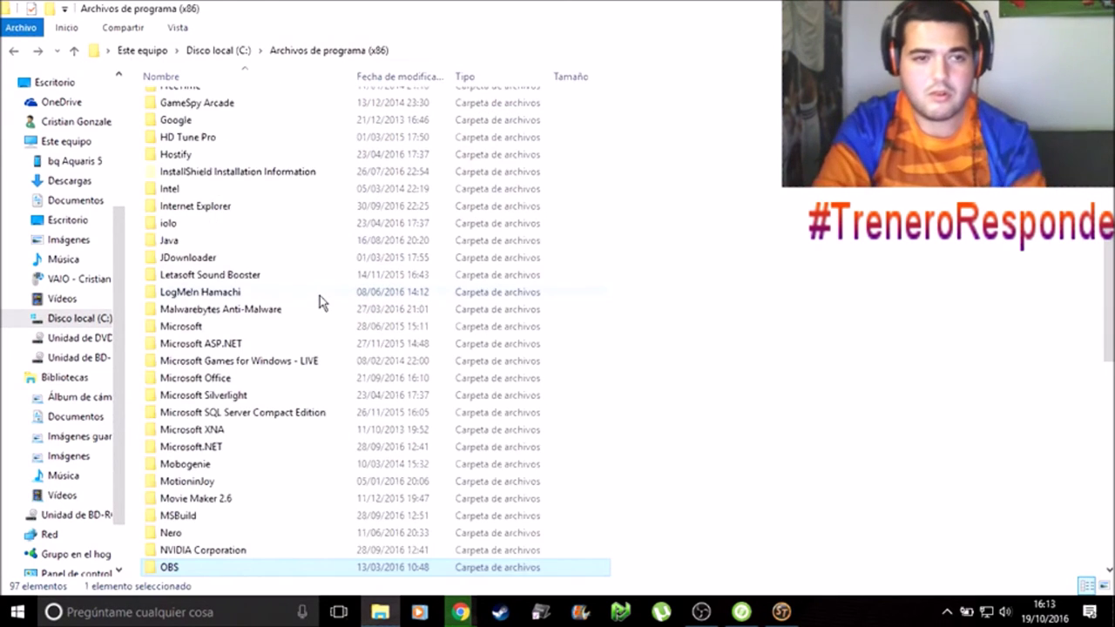
{"action": "key", "text": "Down"}
{"action": "key", "text": "Down"}
{"action": "key", "text": "Return"}
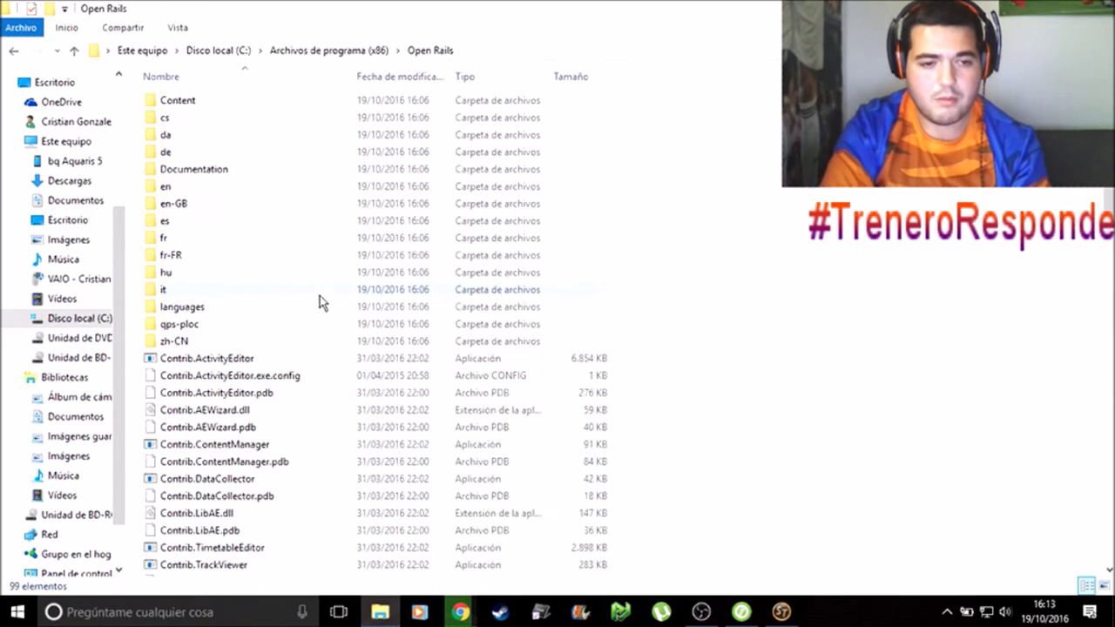
Examine the subfolders and files contained in the Open Rails program folder.
{"action": "key", "text": "Down"}
{"action": "key", "text": "Down"}
{"action": "key", "text": "Down"}
{"action": "key", "text": "Down"}
{"action": "key", "text": "Down"}
{"action": "key", "text": "Down"}
{"action": "key", "text": "Down"}
{"action": "key", "text": "Down"}
{"action": "key", "text": "Down"}
{"action": "key", "text": "Down"}
{"action": "key", "text": "Down"}
{"action": "key", "text": "Down"}
{"action": "key", "text": "Down"}
{"action": "key", "text": "Down"}
{"action": "key", "text": "Down"}
{"action": "key", "text": "Down"}
{"action": "key", "text": "Down"}
{"action": "key", "text": "Down"}
{"action": "key", "text": "Down"}
{"action": "key", "text": "Down"}
{"action": "key", "text": "Down"}
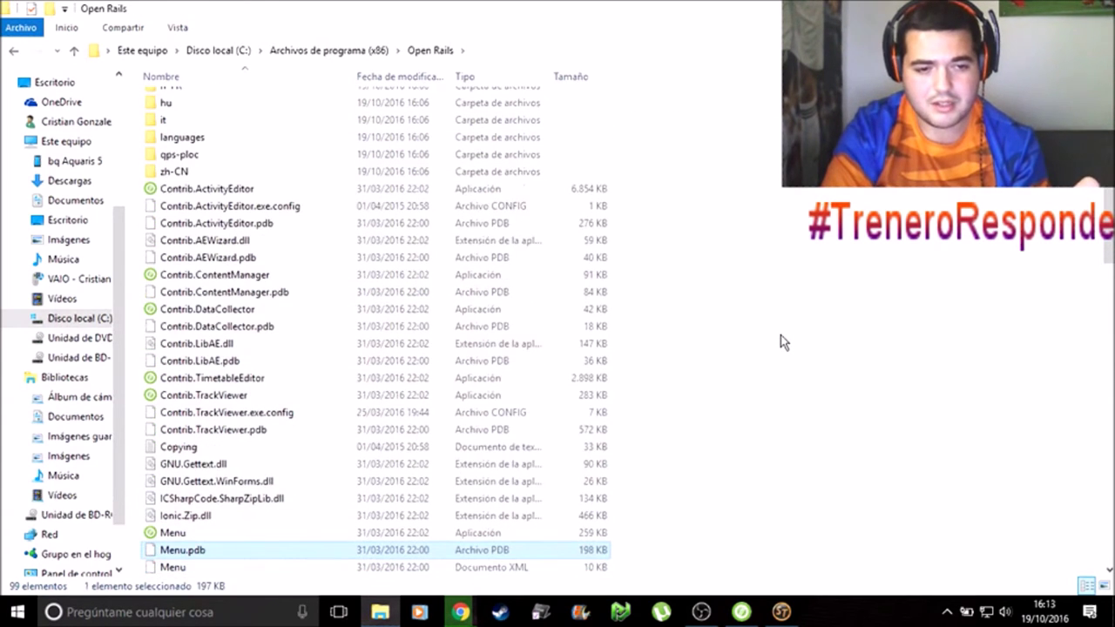
Look back through the Open Rails folder's files and subfolders up to the Content folder.
{"action": "key", "text": "Up"}
{"action": "key", "text": "Up"}
{"action": "key", "text": "Up"}
{"action": "key", "text": "Up"}
{"action": "key", "text": "Up"}
{"action": "key", "text": "Up"}
{"action": "key", "text": "Up"}
{"action": "key", "text": "Up"}
{"action": "key", "text": "Up"}
{"action": "key", "text": "Up"}
{"action": "key", "text": "Up"}
{"action": "key", "text": "Up"}
{"action": "key", "text": "Up"}
{"action": "key", "text": "Up"}
{"action": "key", "text": "Up"}
{"action": "key", "text": "Up"}
{"action": "key", "text": "Up"}
{"action": "key", "text": "Up"}
{"action": "key", "text": "Up"}
{"action": "key", "text": "Up"}
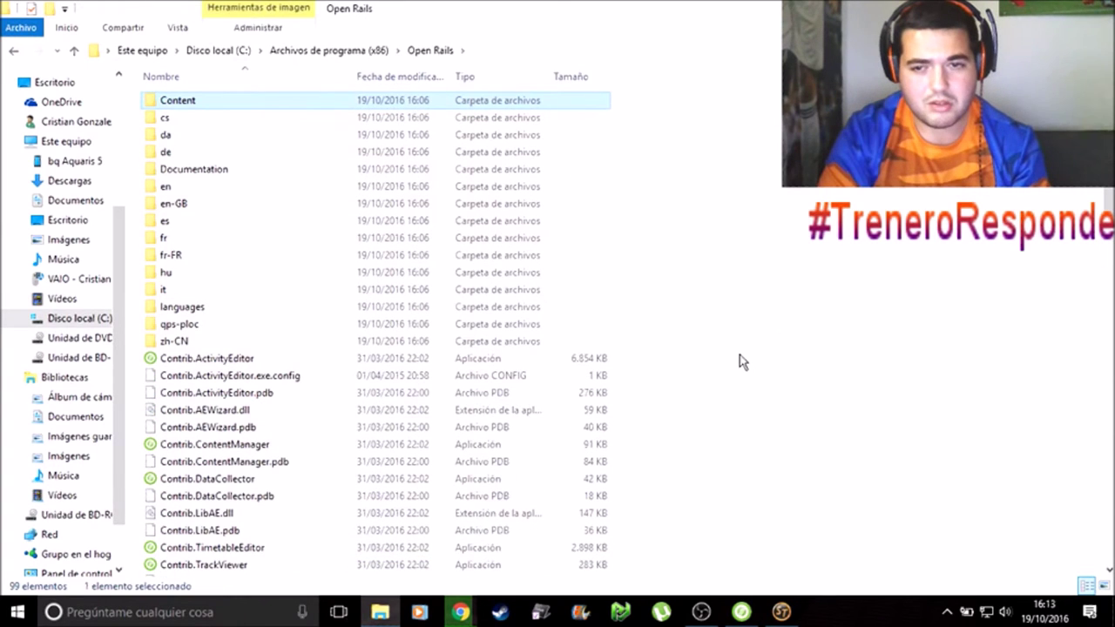
Create a new folder named Trains inside the Open Rails folder.
{"action": "left_click", "coordinate": [739, 362]}
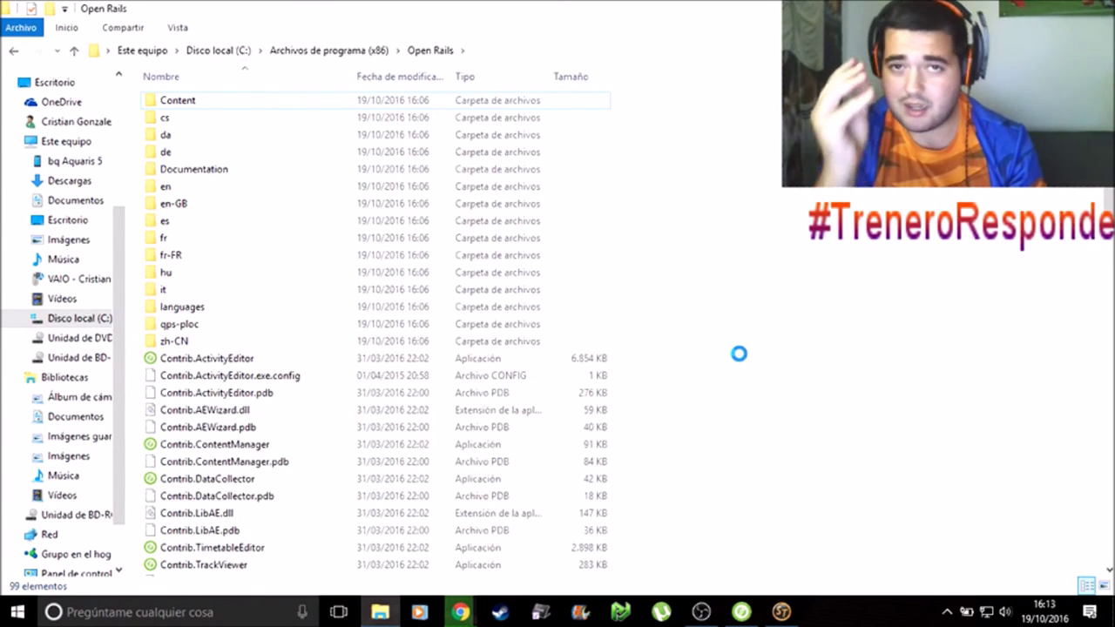
{"action": "right_click", "coordinate": [739, 357]}
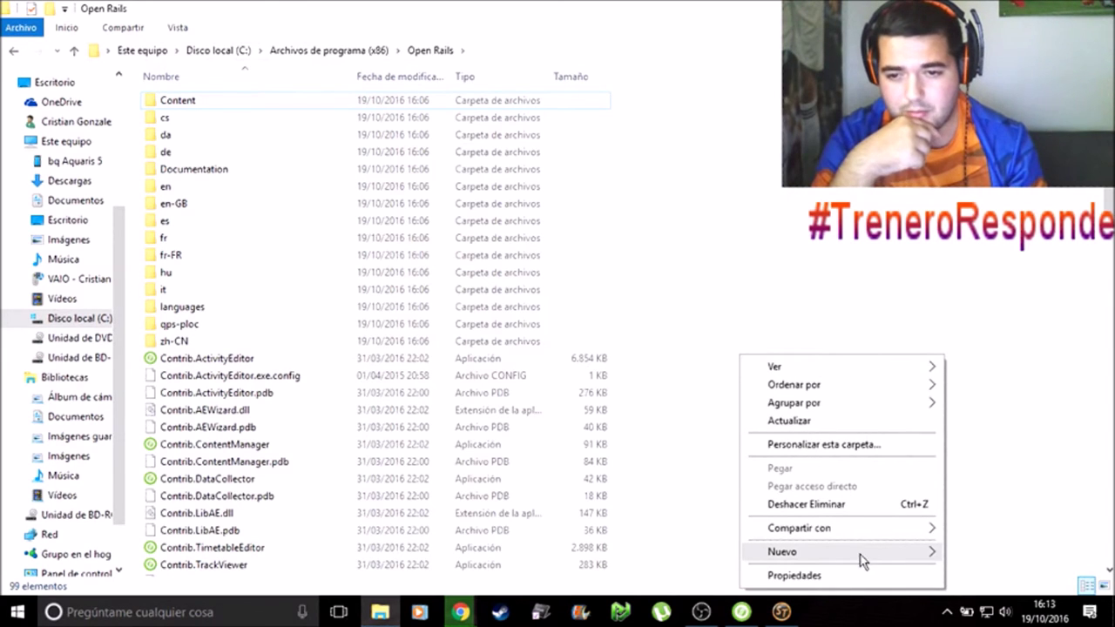
{"action": "mouse_move", "coordinate": [875, 558]}
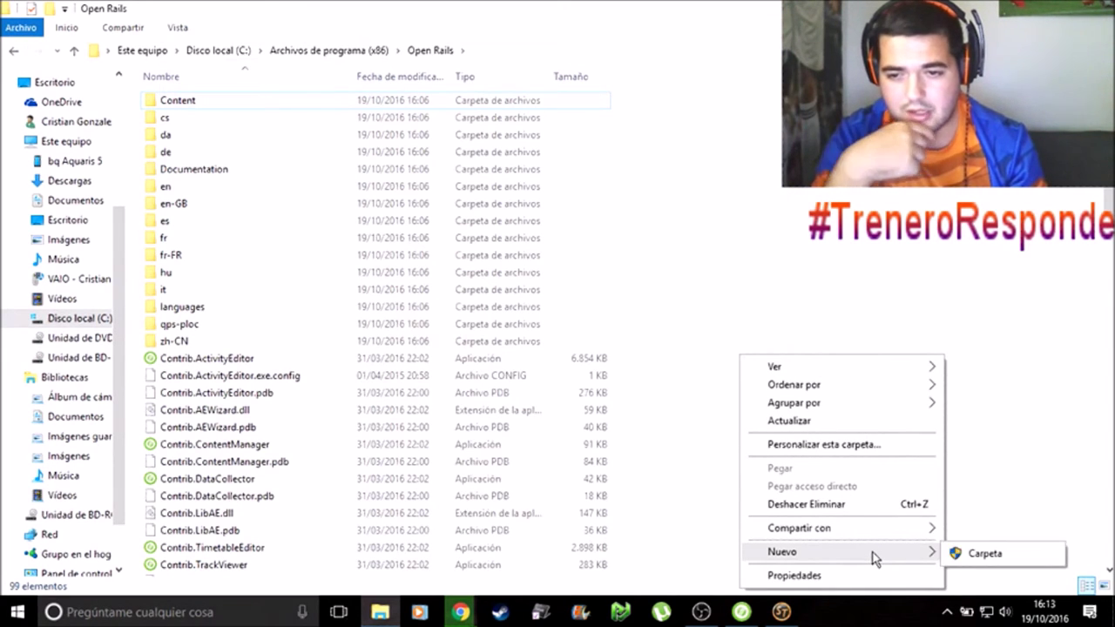
{"action": "left_click", "coordinate": [983, 556]}
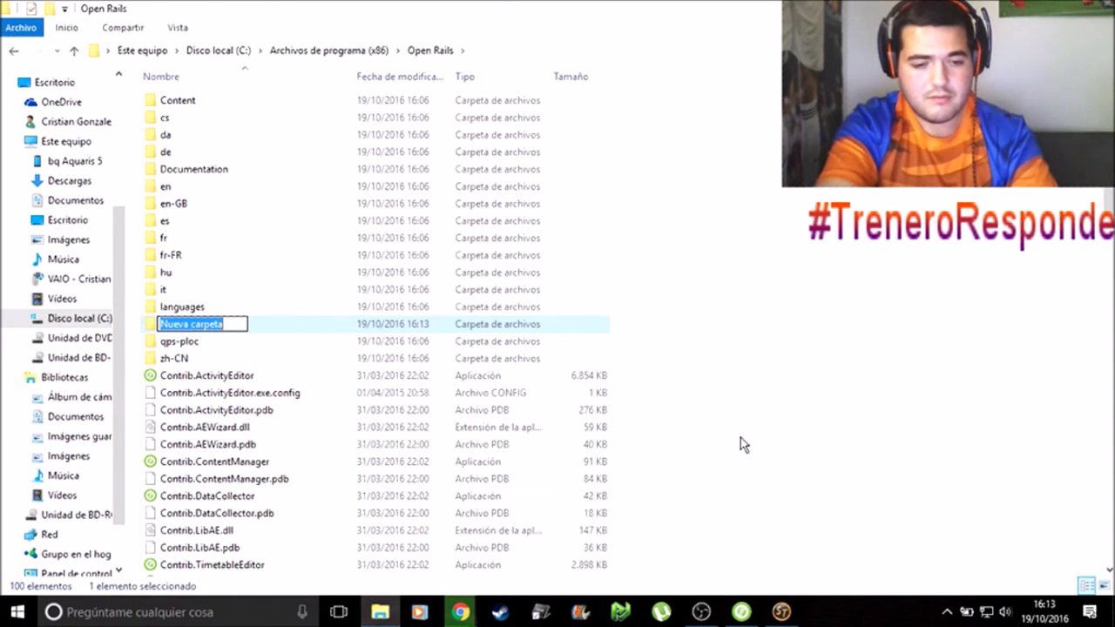
{"action": "type", "text": "Trains"}
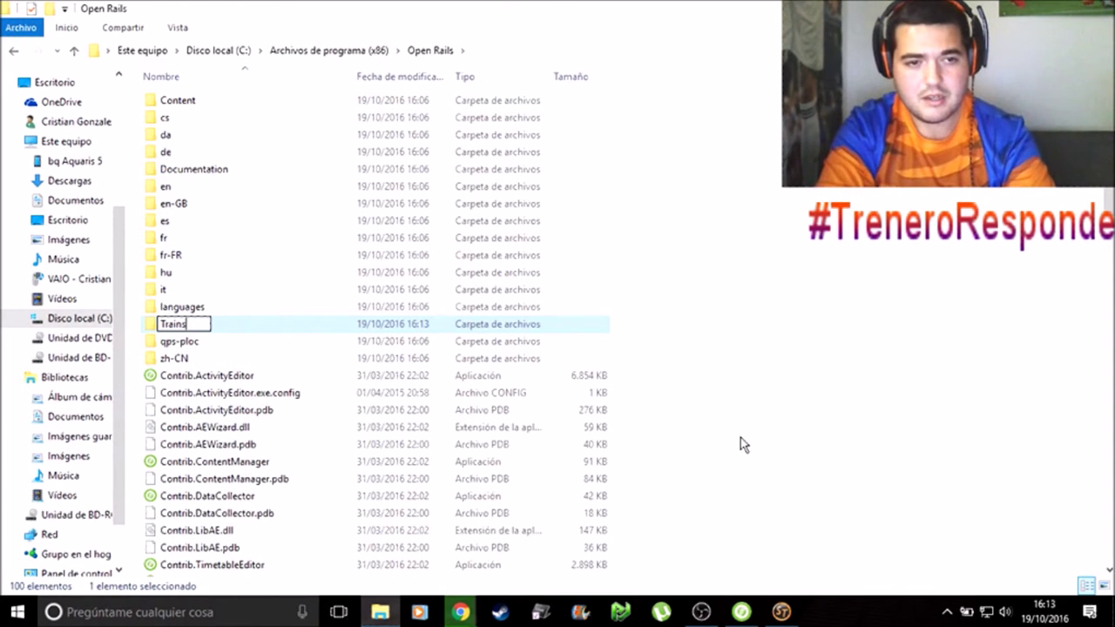
{"action": "key", "text": "Return"}
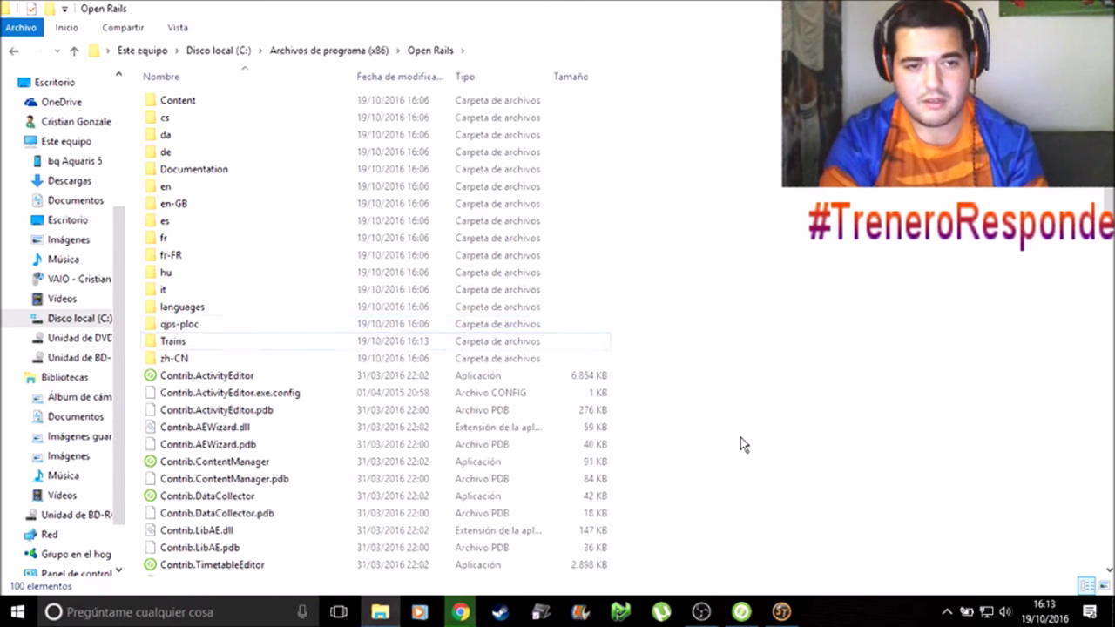
Open the Trains folder and create a subfolder named Consist in it.
{"action": "key", "text": "Return"}
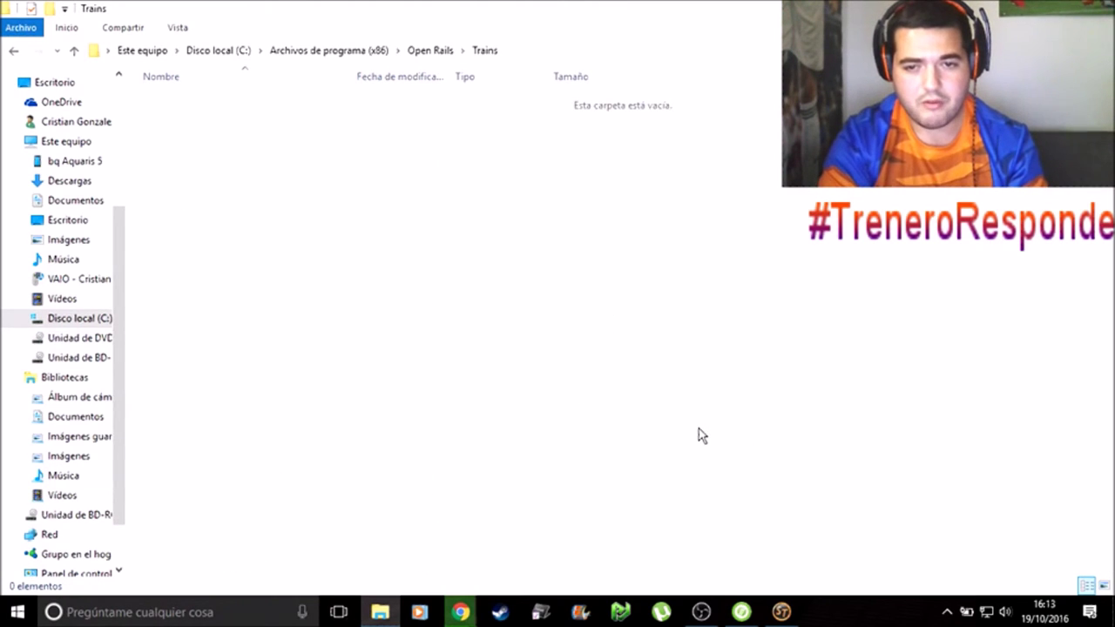
{"action": "right_click", "coordinate": [702, 435]}
{"action": "mouse_move", "coordinate": [811, 392]}
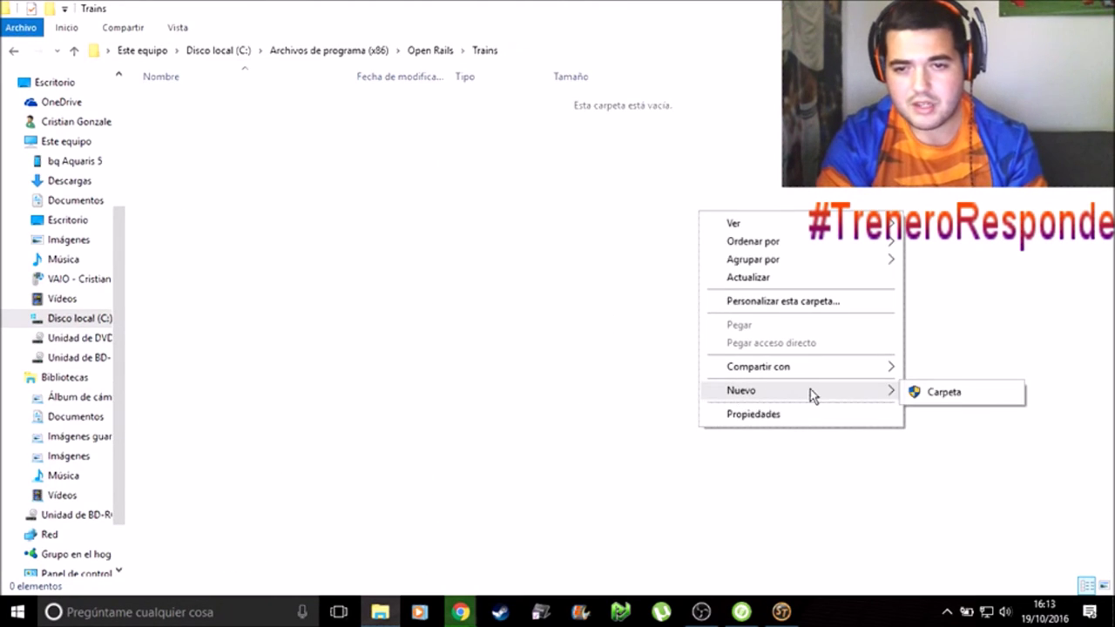
{"action": "left_click", "coordinate": [923, 397]}
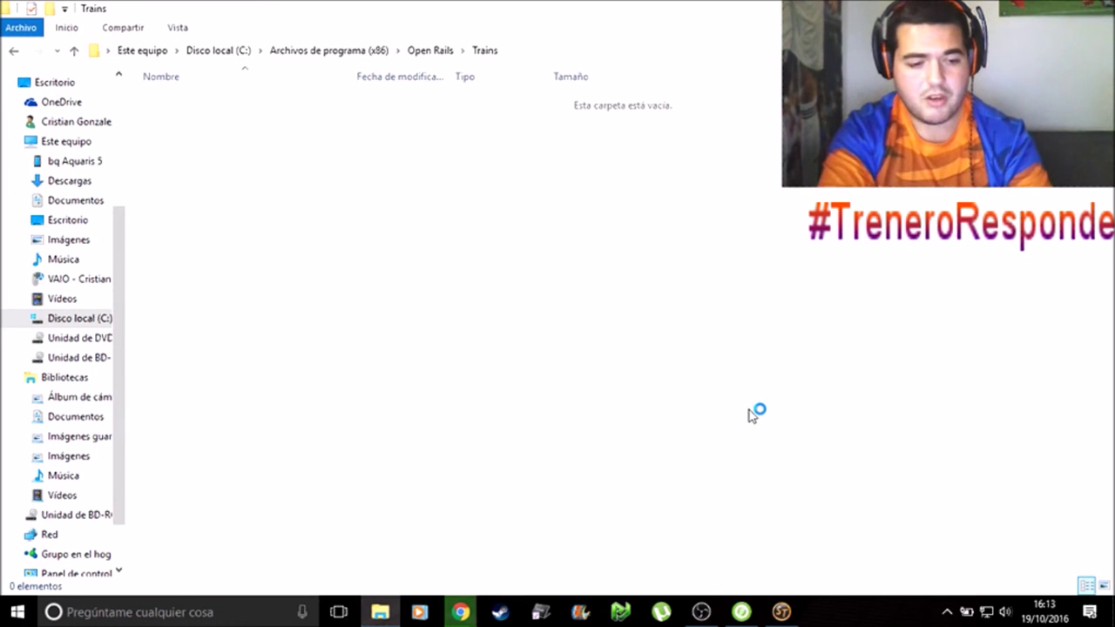
{"action": "type", "text": "Cons"}
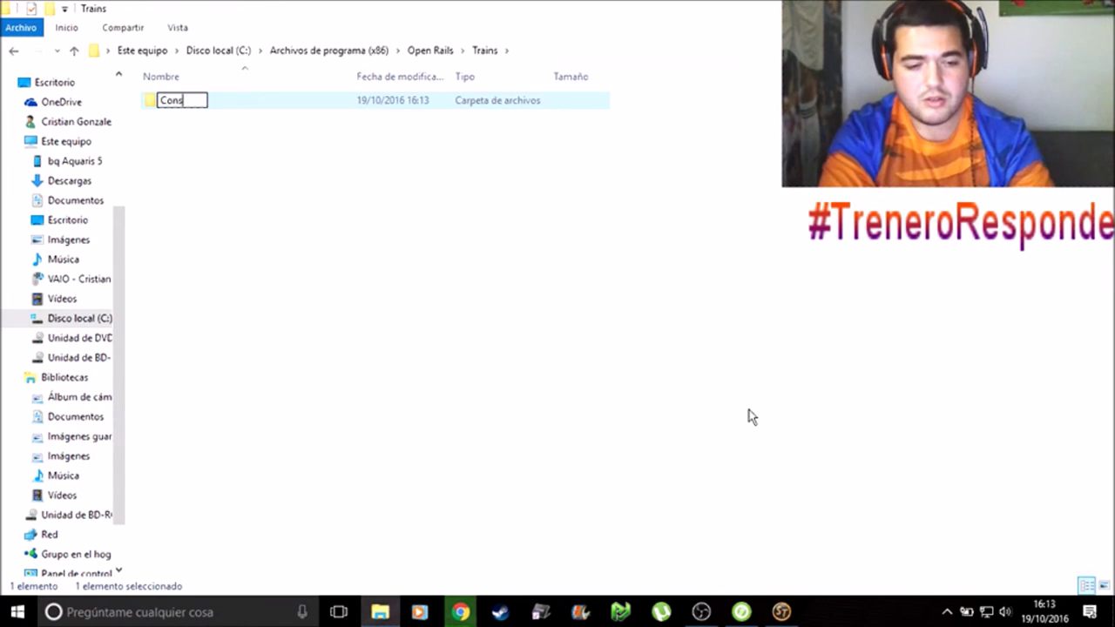
{"action": "type", "text": "ist"}
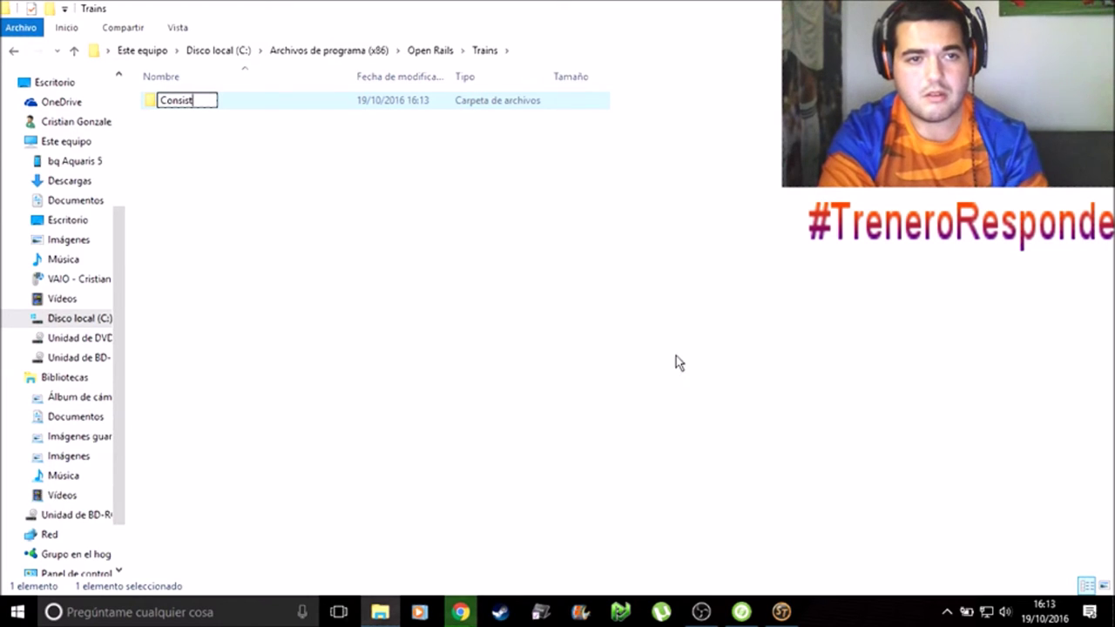
{"action": "left_click", "coordinate": [676, 355]}
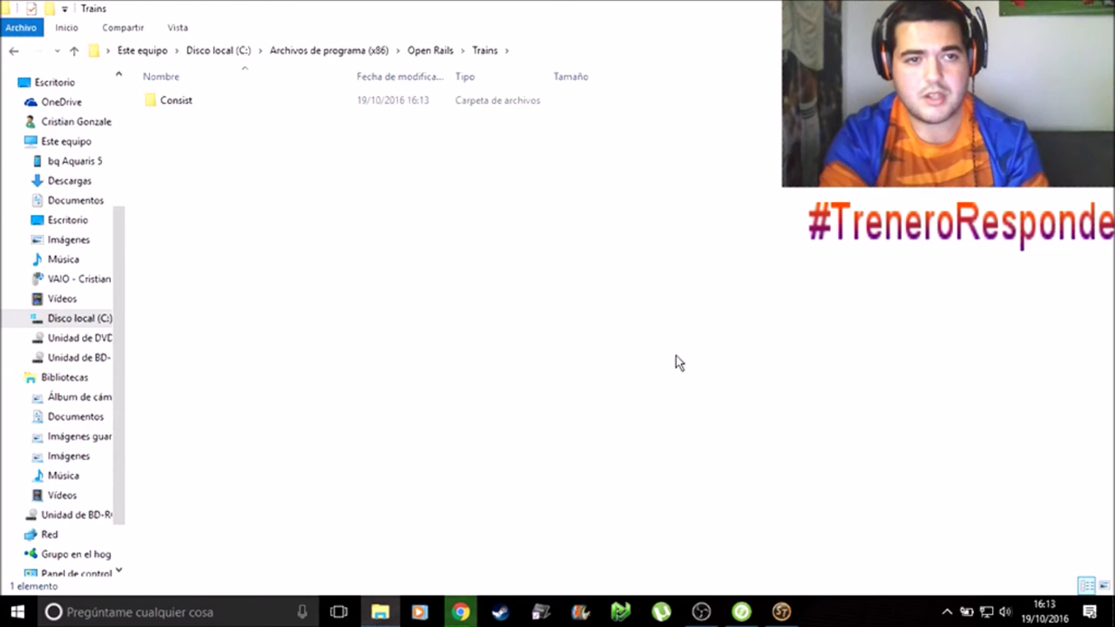
Create a second subfolder named Trainset next to Consist in the Trains folder.
{"action": "right_click", "coordinate": [642, 353]}
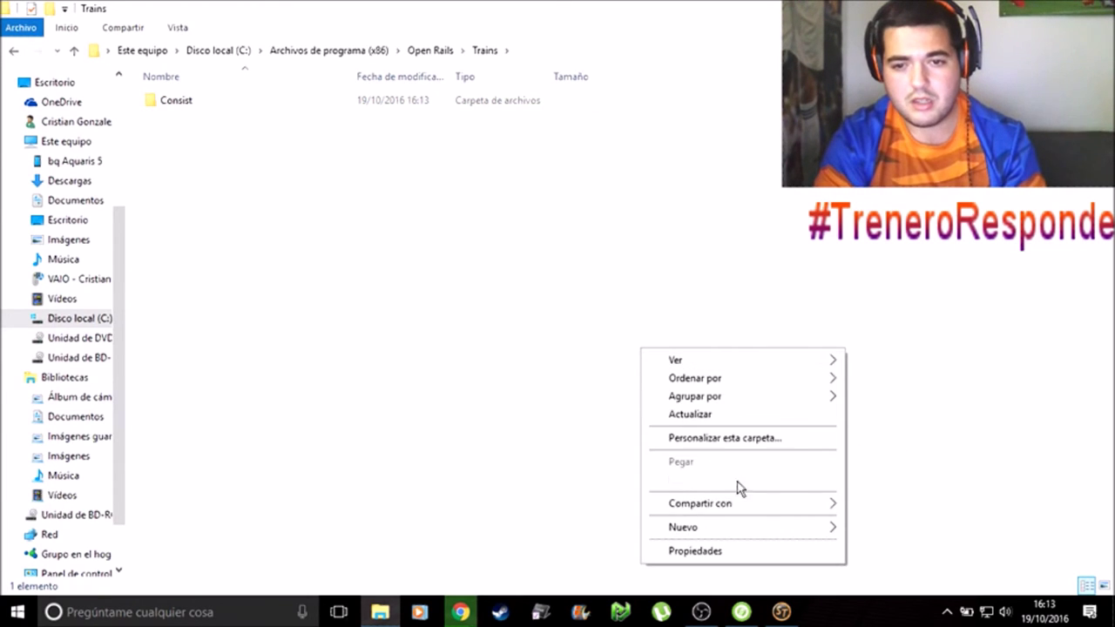
{"action": "mouse_move", "coordinate": [765, 530]}
{"action": "left_click", "coordinate": [882, 530]}
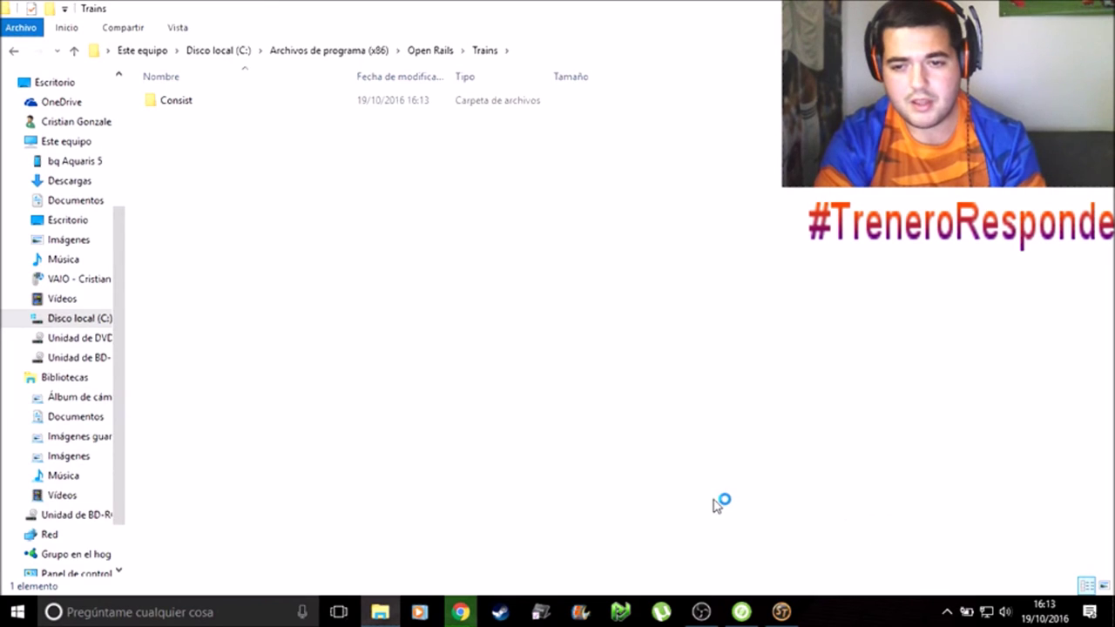
{"action": "type", "text": "T"}
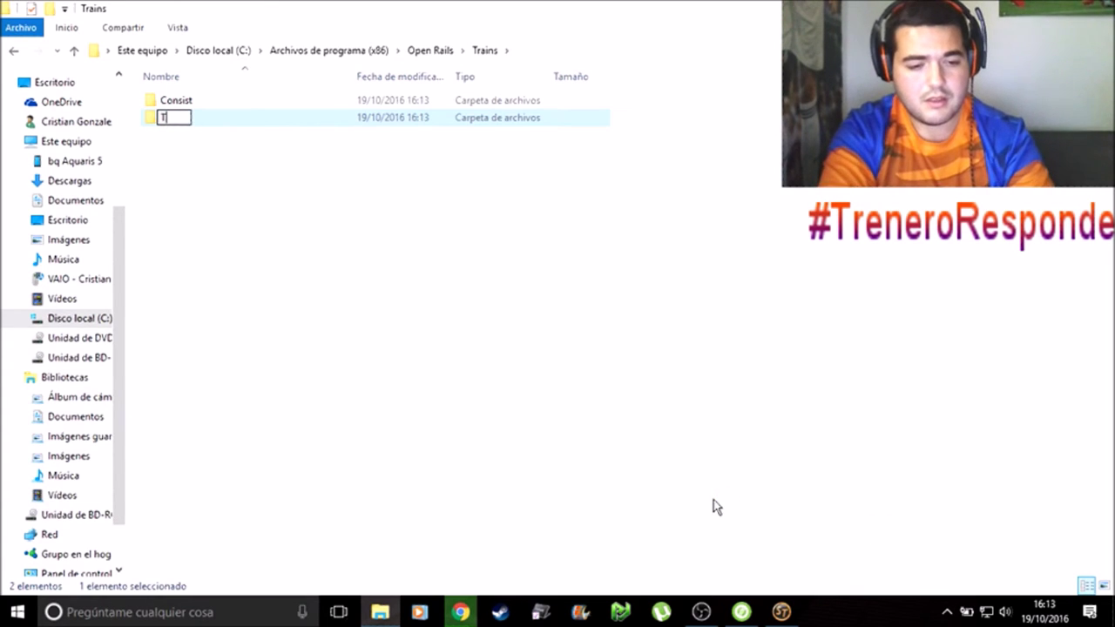
{"action": "type", "text": "rainset"}
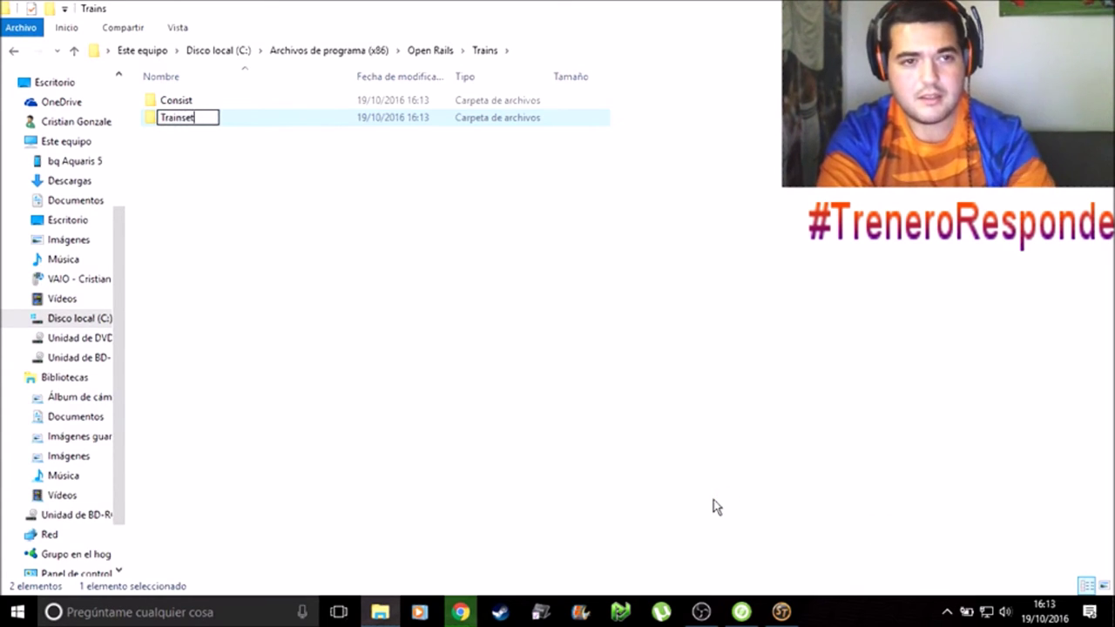
{"action": "left_click", "coordinate": [715, 507]}
Open the Trainset folder to view its contents.
{"action": "key", "text": "Up"}
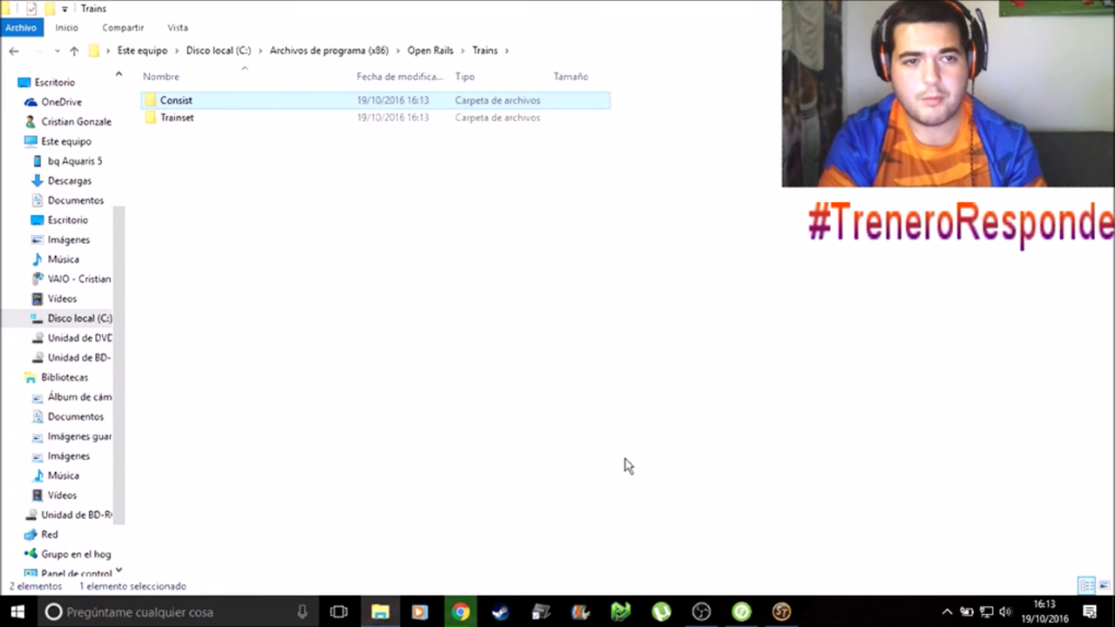
{"action": "key", "text": "Down"}
{"action": "key", "text": "Up"}
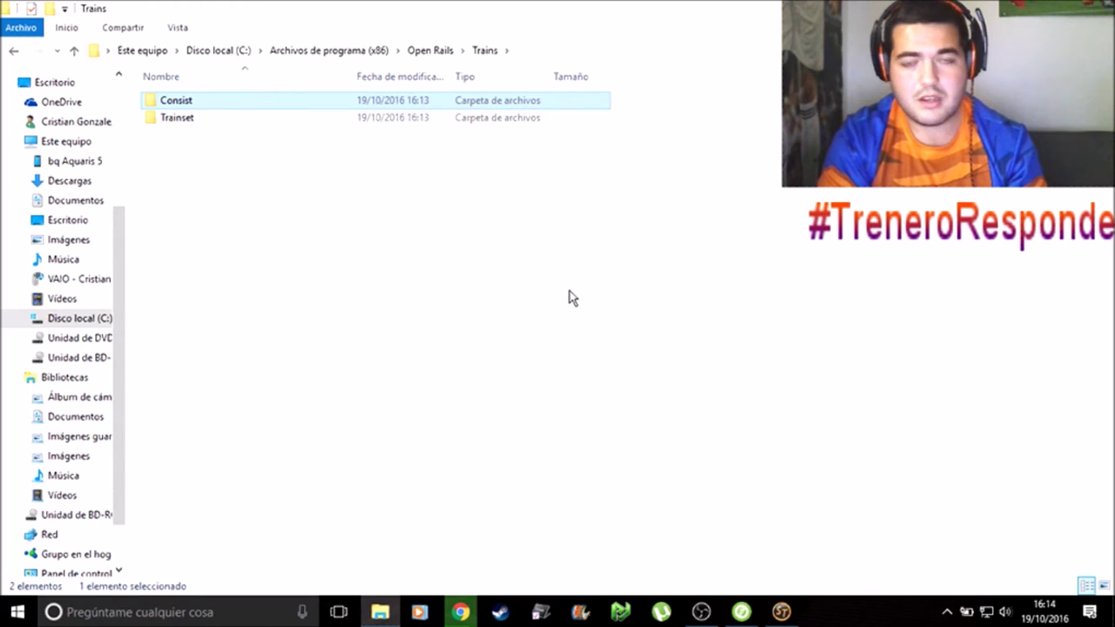
{"action": "key", "text": "Down"}
{"action": "key", "text": "Return"}
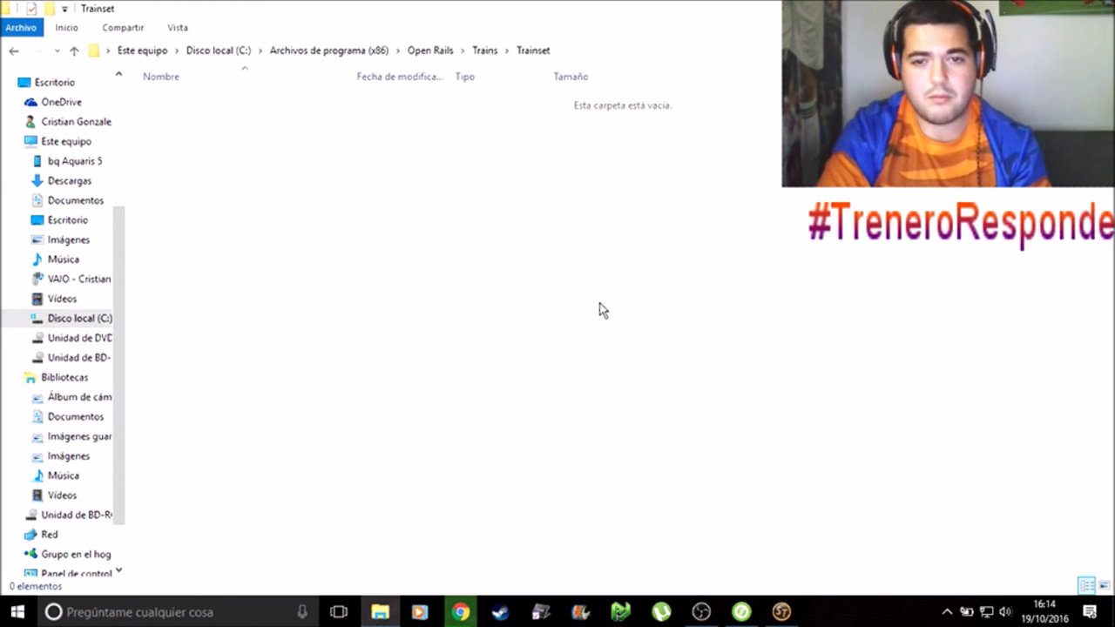
Switch to the Renfe 447 installer and move the destination back up to the root of drive C.
{"action": "left_click", "coordinate": [781, 612]}
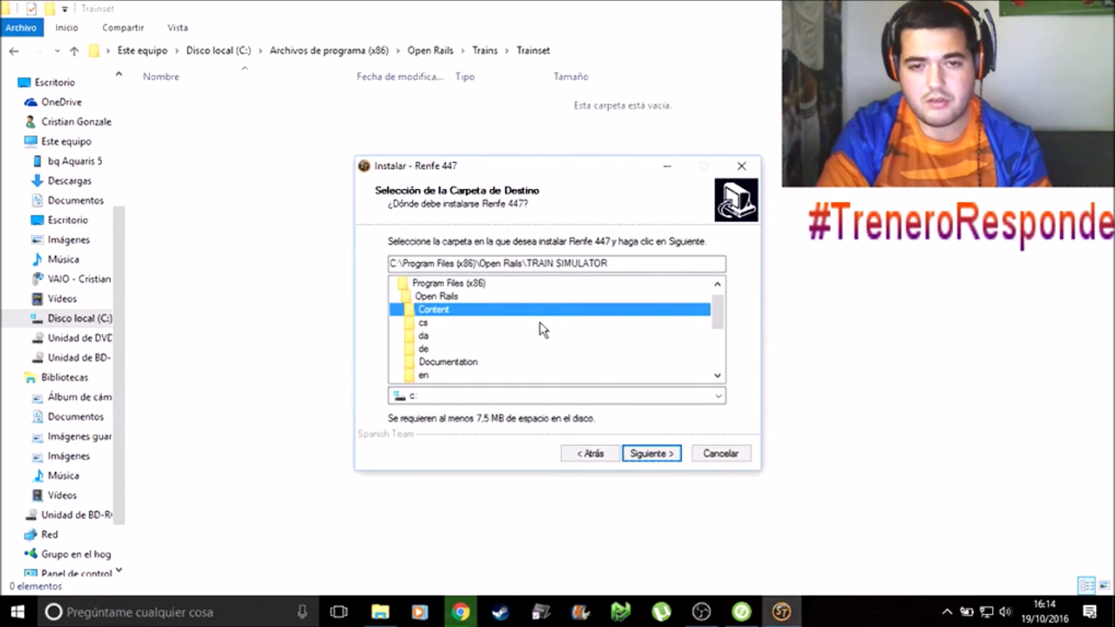
{"action": "key", "text": "Up"}
{"action": "key", "text": "Up"}
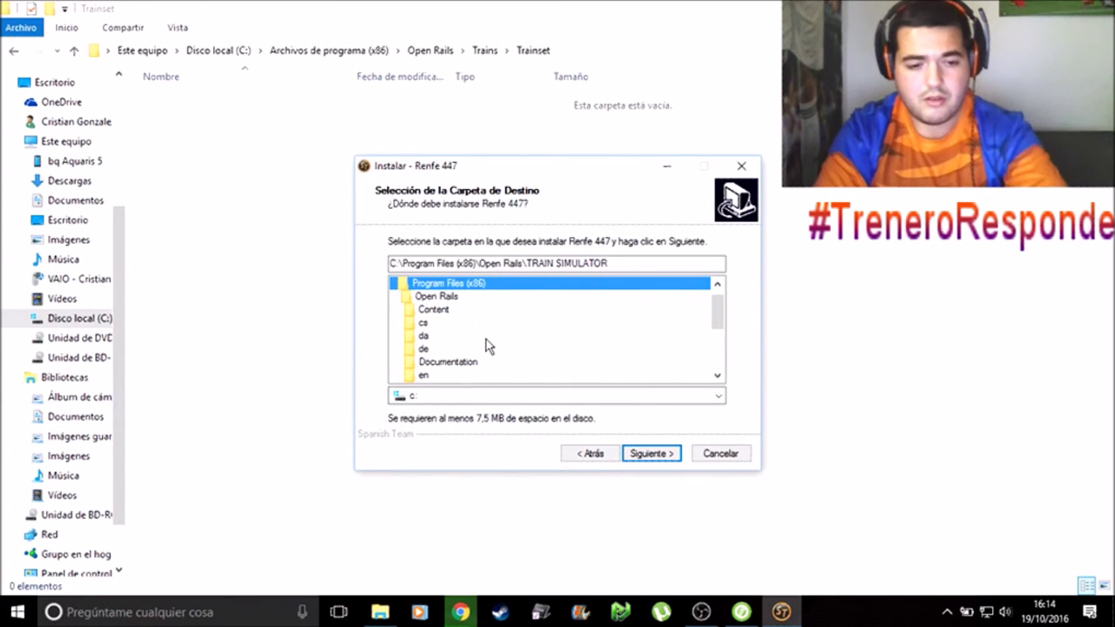
{"action": "key", "text": "Up"}
{"action": "key", "text": "Up"}
{"action": "key", "text": "Down"}
{"action": "key", "text": "Up"}
{"action": "key", "text": "Down"}
{"action": "key", "text": "Down"}
{"action": "key", "text": "Up"}
{"action": "key", "text": "Up"}
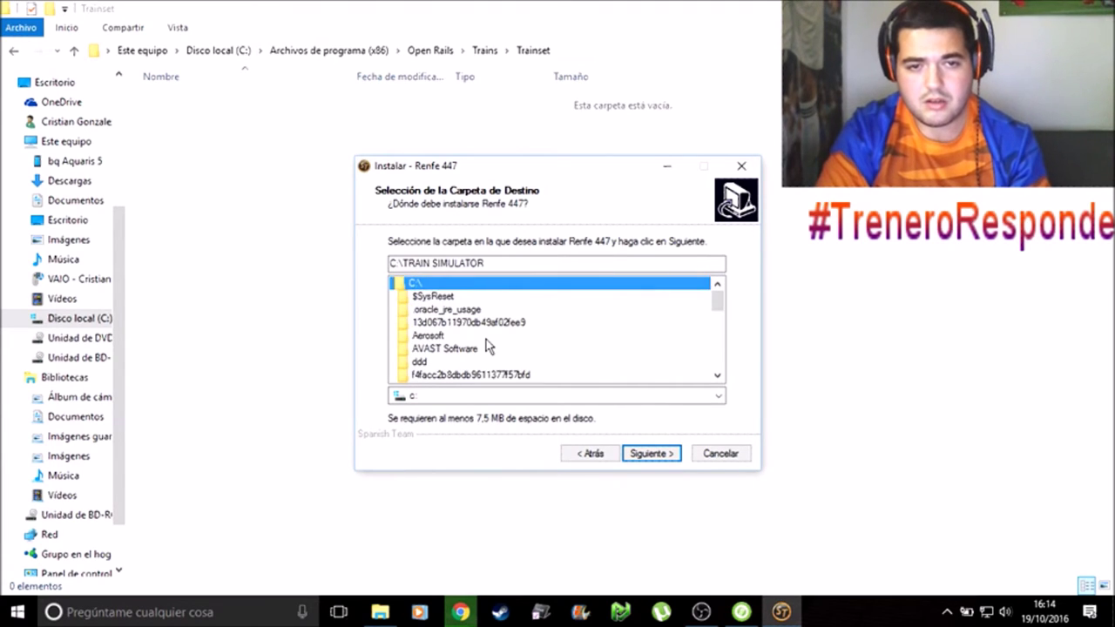
Choose Program Files (x86) on drive C as the installer's destination location.
{"action": "key", "text": "Down"}
{"action": "key", "text": "Down"}
{"action": "key", "text": "Down"}
{"action": "key", "text": "Down"}
{"action": "key", "text": "Down"}
{"action": "key", "text": "Down"}
{"action": "key", "text": "Down"}
{"action": "key", "text": "Down"}
{"action": "key", "text": "Down"}
{"action": "key", "text": "Down"}
{"action": "key", "text": "Down"}
{"action": "key", "text": "Down"}
{"action": "key", "text": "Down"}
{"action": "key", "text": "Down"}
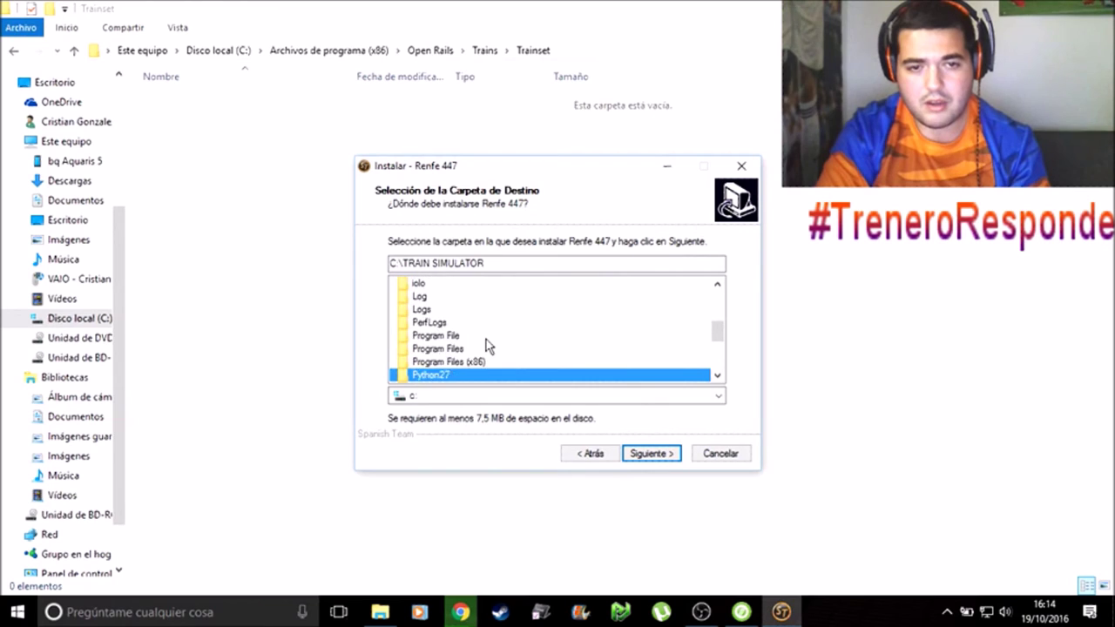
{"action": "key", "text": "Down"}
{"action": "key", "text": "Down"}
{"action": "key", "text": "Up"}
Open the Open Rails folder within Program Files (x86) in the installer's destination list.
{"action": "key", "text": "Down"}
{"action": "key", "text": "Down"}
{"action": "key", "text": "Down"}
{"action": "key", "text": "Down"}
{"action": "key", "text": "Down"}
{"action": "key", "text": "Down"}
{"action": "key", "text": "Down"}
{"action": "key", "text": "Down"}
{"action": "key", "text": "Down"}
{"action": "key", "text": "Down"}
{"action": "key", "text": "Down"}
{"action": "key", "text": "Down"}
{"action": "key", "text": "Down"}
{"action": "key", "text": "Down"}
{"action": "key", "text": "Down"}
{"action": "key", "text": "Down"}
{"action": "key", "text": "Down"}
{"action": "key", "text": "Down"}
{"action": "key", "text": "Down"}
{"action": "key", "text": "Down"}
{"action": "key", "text": "Down"}
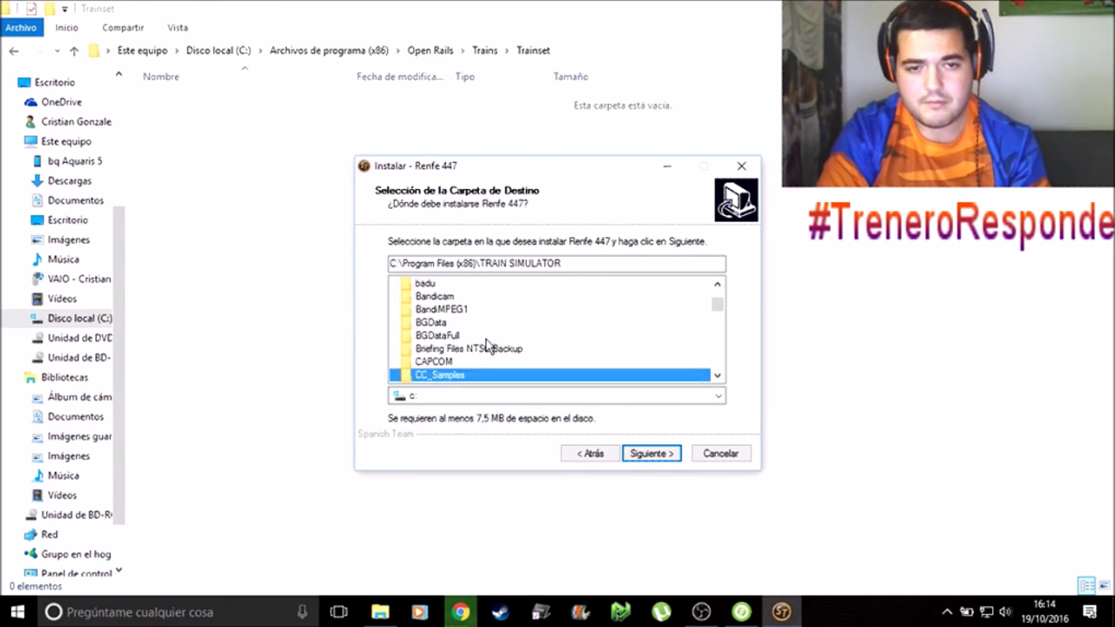
{"action": "key", "text": "Down"}
{"action": "key", "text": "Down"}
{"action": "key", "text": "Down"}
{"action": "key", "text": "Down"}
{"action": "key", "text": "Down"}
{"action": "key", "text": "Down"}
{"action": "key", "text": "Down"}
{"action": "key", "text": "Down"}
{"action": "key", "text": "Down"}
{"action": "key", "text": "Down"}
{"action": "key", "text": "Down"}
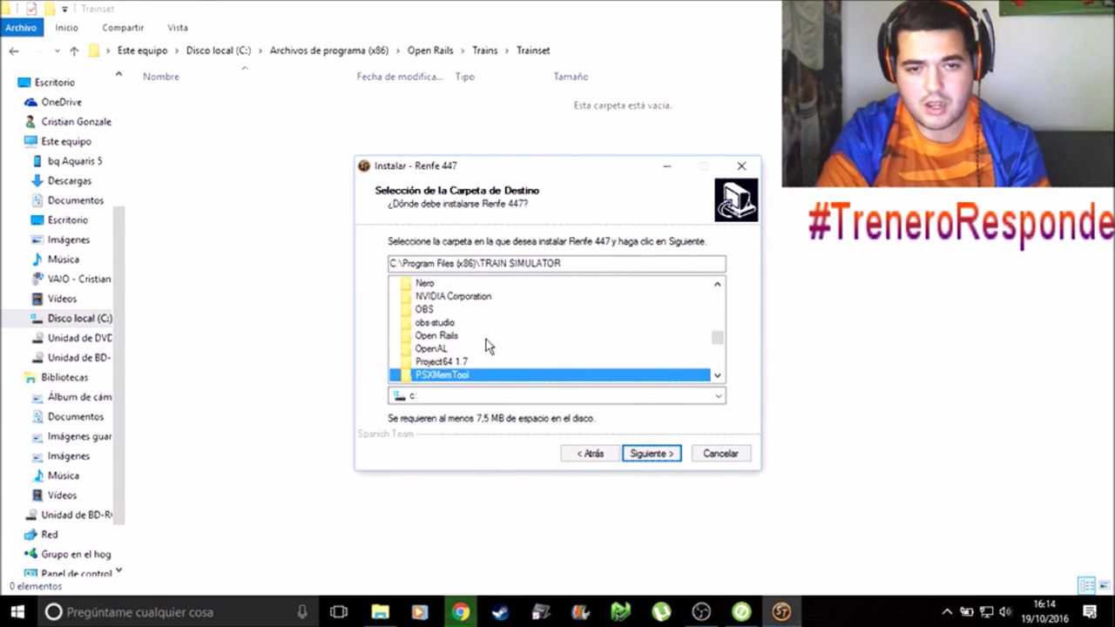
{"action": "key", "text": "Up"}
{"action": "key", "text": "Up"}
{"action": "key", "text": "Up"}
{"action": "key", "text": "Up"}
{"action": "key", "text": "Right"}
Highlight the Trains subfolder of Open Rails in the installer's destination list.
{"action": "key", "text": "Down"}
{"action": "key", "text": "Down"}
{"action": "key", "text": "Down"}
{"action": "key", "text": "Down"}
{"action": "key", "text": "Down"}
{"action": "key", "text": "Down"}
{"action": "key", "text": "Down"}
{"action": "key", "text": "Down"}
{"action": "key", "text": "Down"}
{"action": "key", "text": "Down"}
{"action": "key", "text": "Down"}
{"action": "key", "text": "Down"}
{"action": "key", "text": "Down"}
{"action": "key", "text": "Down"}
{"action": "key", "text": "Down"}
{"action": "key", "text": "Down"}
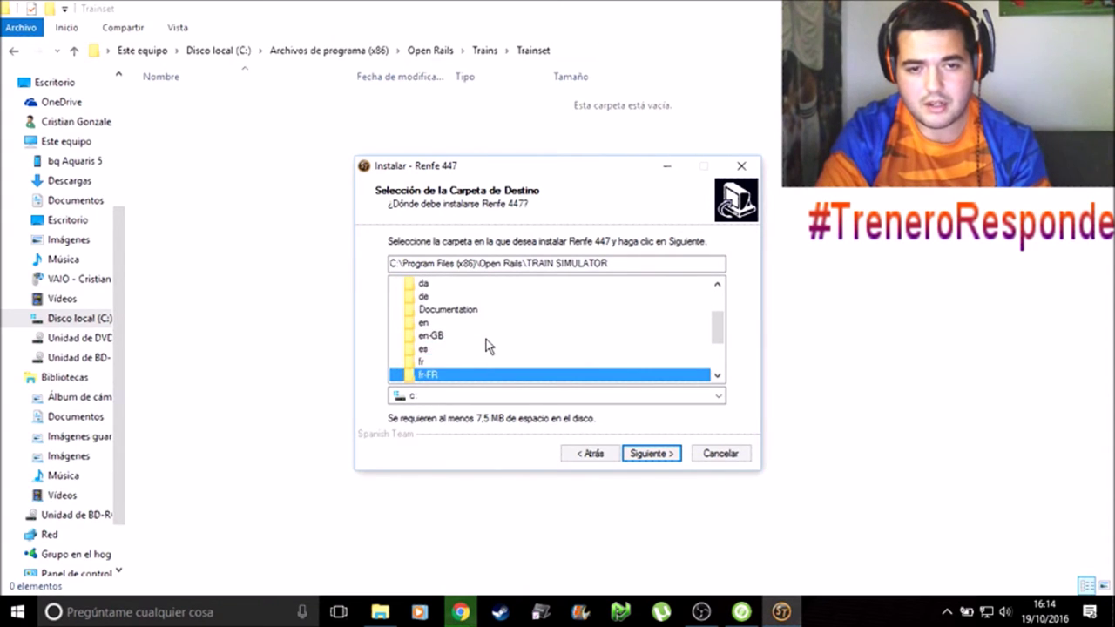
{"action": "key", "text": "Up"}
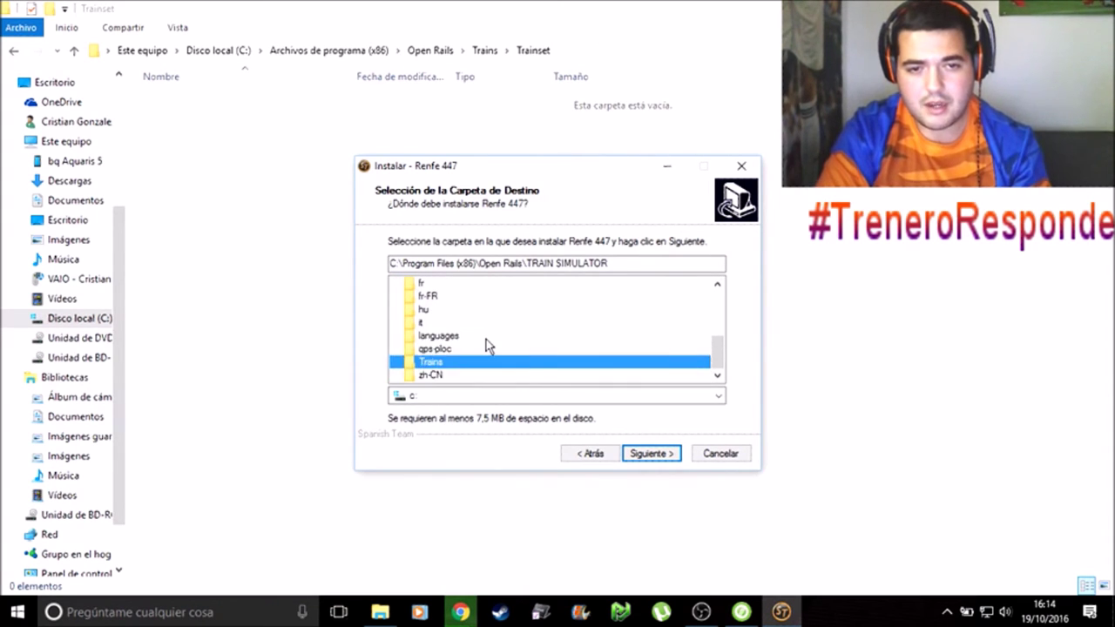
Install Renfe 447 to C:\Program Files (x86)\Open Rails\TRAIN SIMULATOR and finish the installer.
{"action": "left_click", "coordinate": [662, 454]}
{"action": "left_click", "coordinate": [662, 455]}
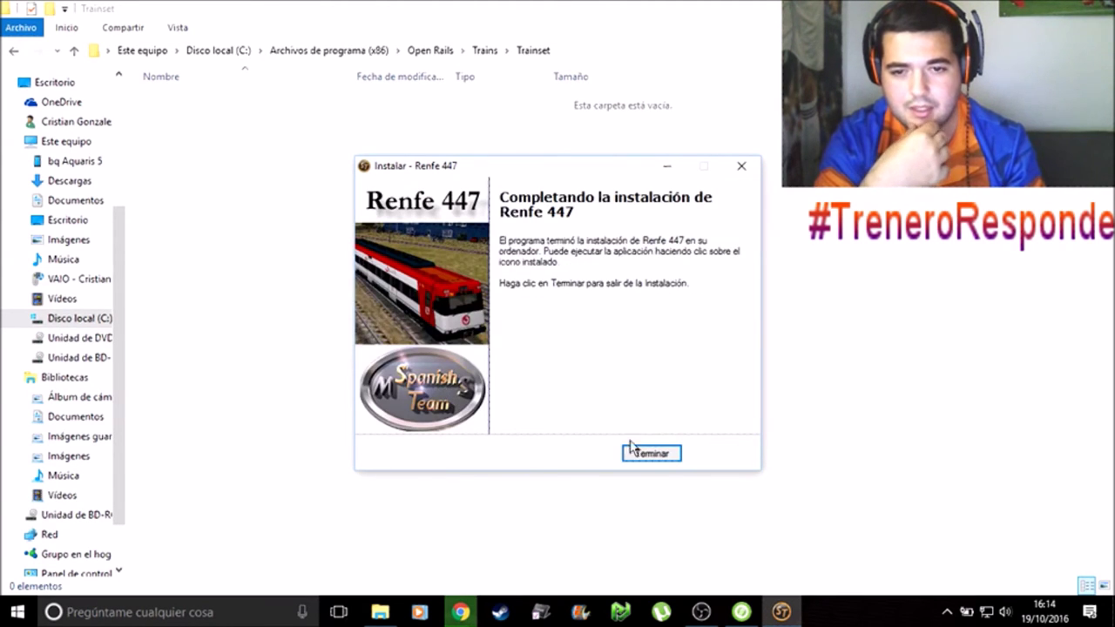
{"action": "left_click", "coordinate": [652, 453]}
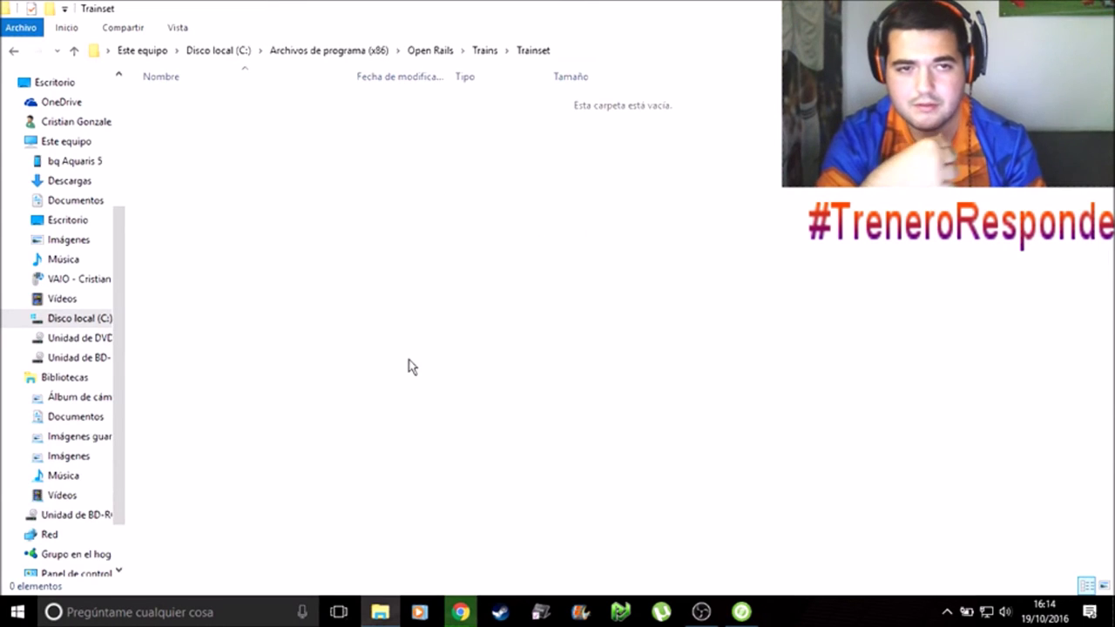
Go back up to the Open Rails folder and open its Trains subfolder.
{"action": "key", "text": "BackSpace"}
{"action": "key", "text": "BackSpace"}
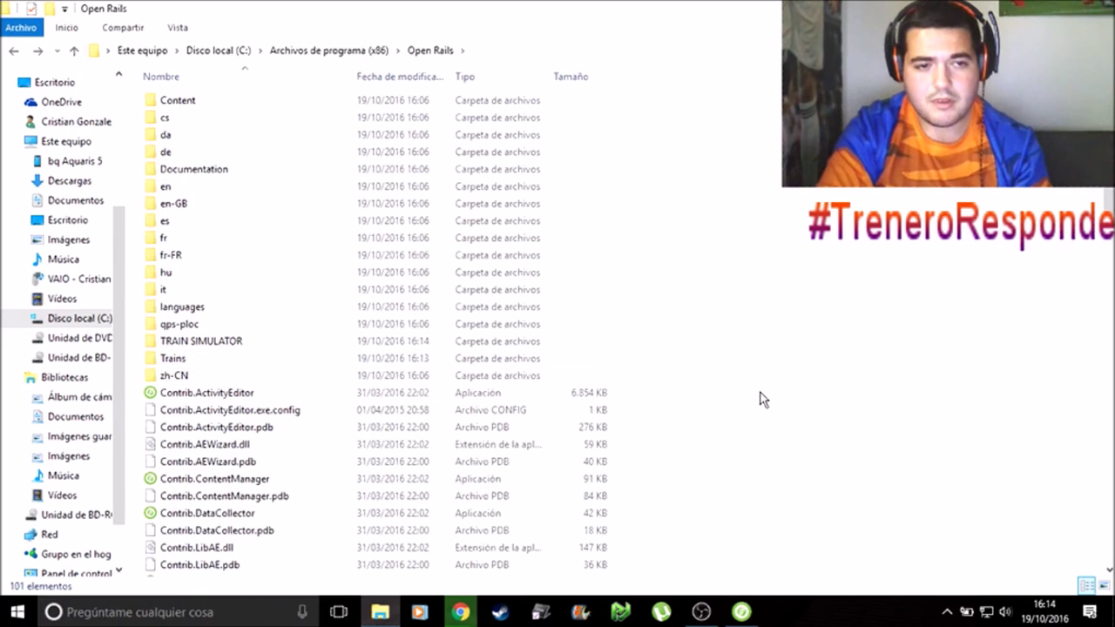
{"action": "key", "text": "Down"}
{"action": "key", "text": "Up"}
{"action": "key", "text": "Return"}
Check the Consist and Trainset folders for installed files, then return to the Trains folder.
{"action": "key", "text": "Down"}
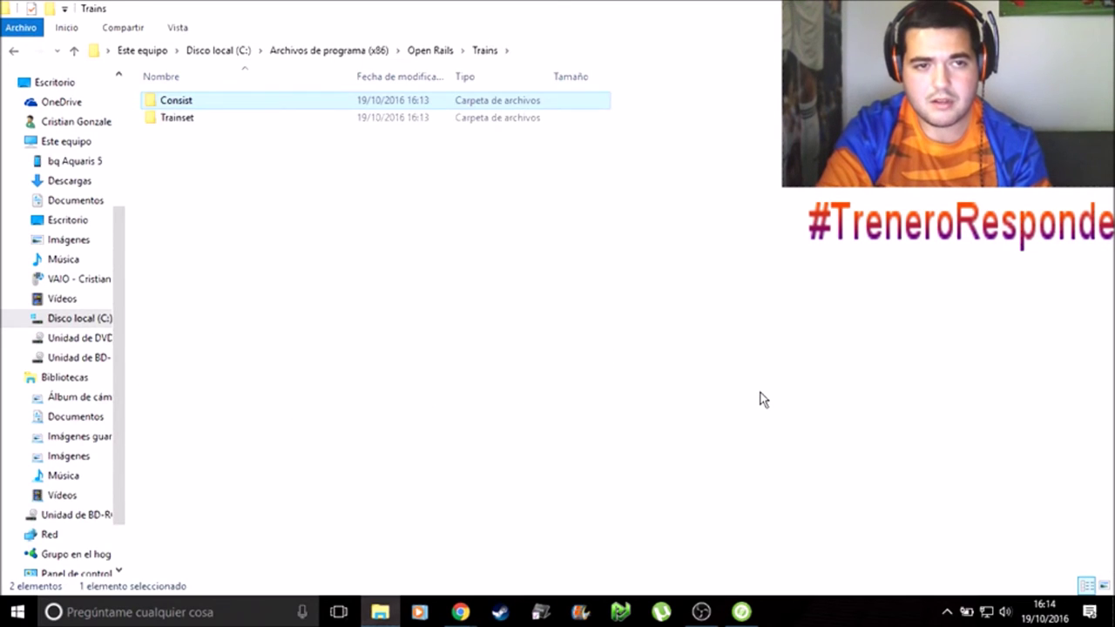
{"action": "key", "text": "Return"}
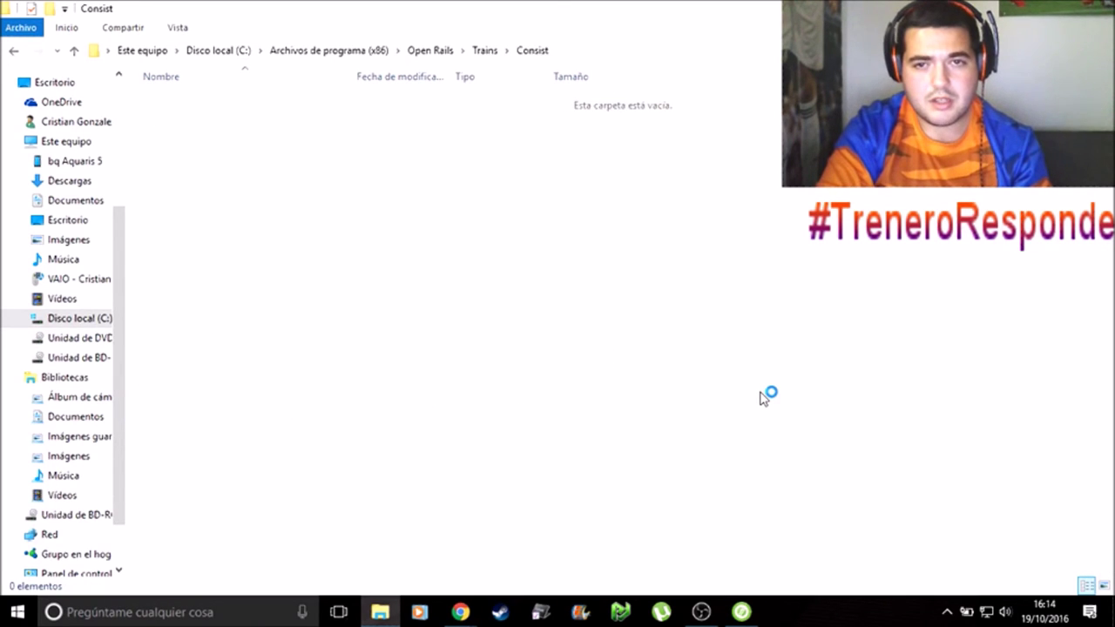
{"action": "key", "text": "BackSpace"}
{"action": "key", "text": "Down"}
{"action": "key", "text": "Return"}
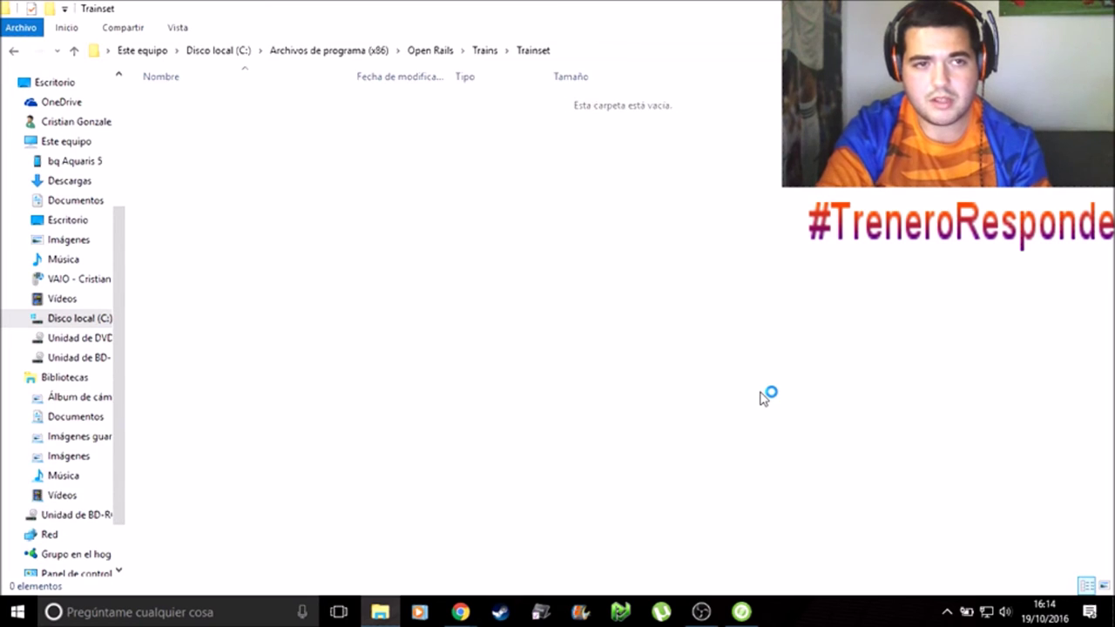
{"action": "key", "text": "BackSpace"}
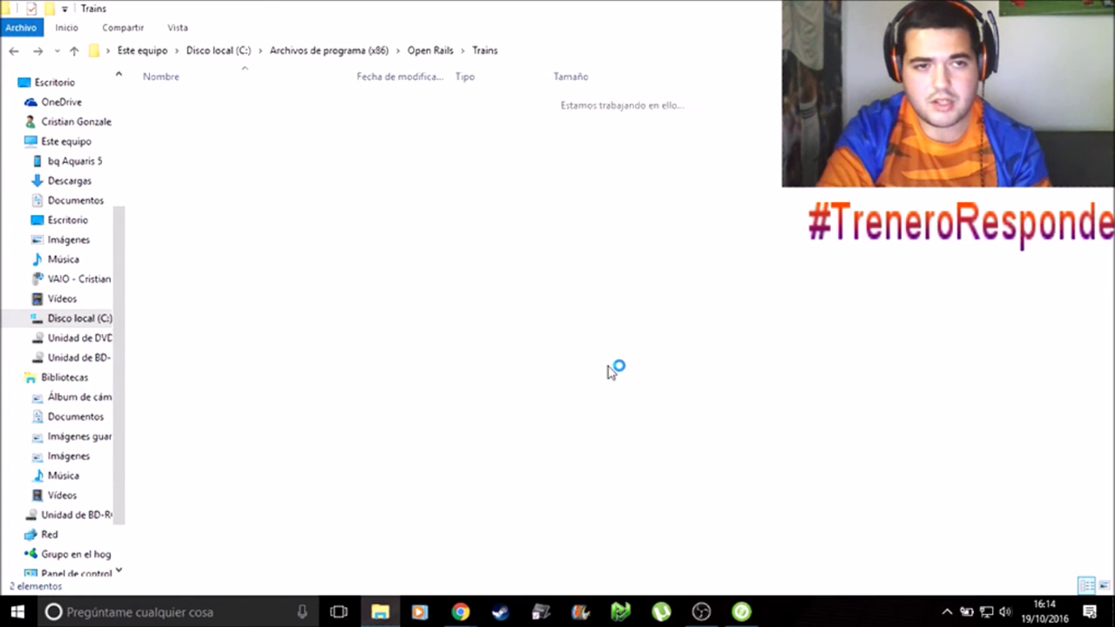
Recheck the Consist and Trainset folders inside Trains for installed files, then return to the Open Rails folder.
{"action": "key", "text": "BackSpace"}
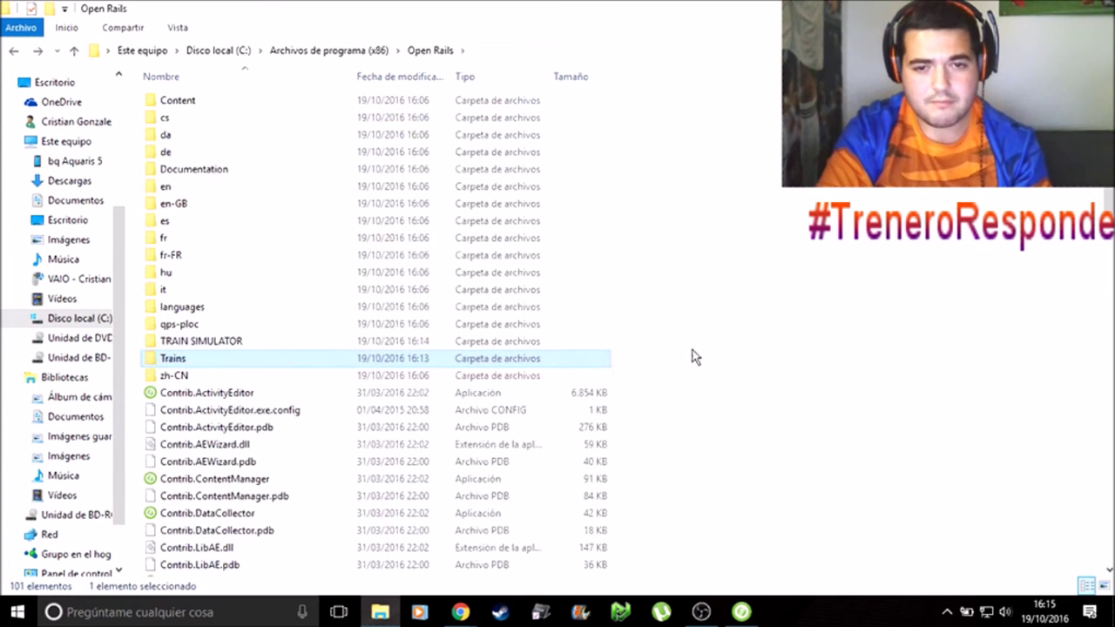
{"action": "key", "text": "Return"}
{"action": "key", "text": "Down"}
{"action": "key", "text": "Return"}
{"action": "key", "text": "BackSpace"}
{"action": "key", "text": "Down"}
{"action": "key", "text": "Return"}
{"action": "key", "text": "BackSpace"}
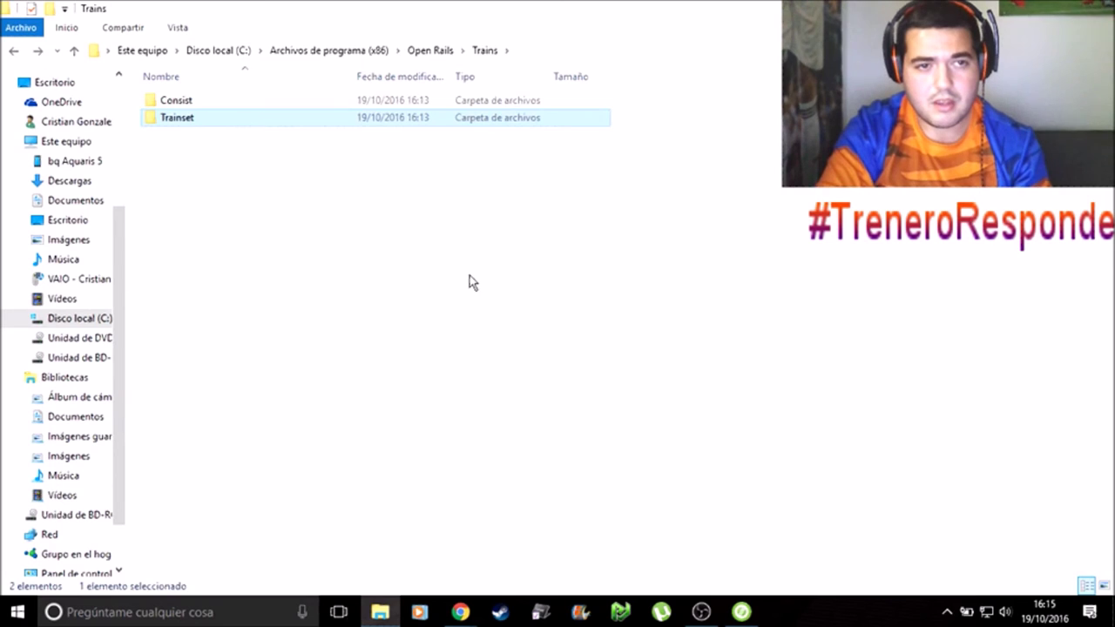
{"action": "key", "text": "BackSpace"}
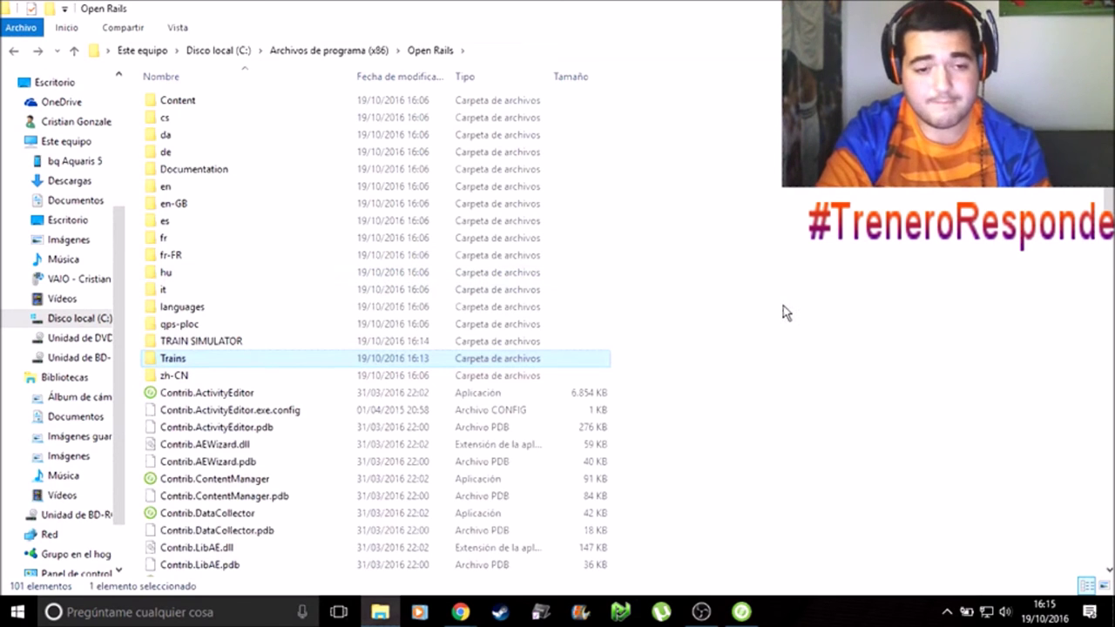
Open the TRAIN SIMULATOR folder inside Open Rails and cut its Trains subfolder.
{"action": "left_click", "coordinate": [787, 313]}
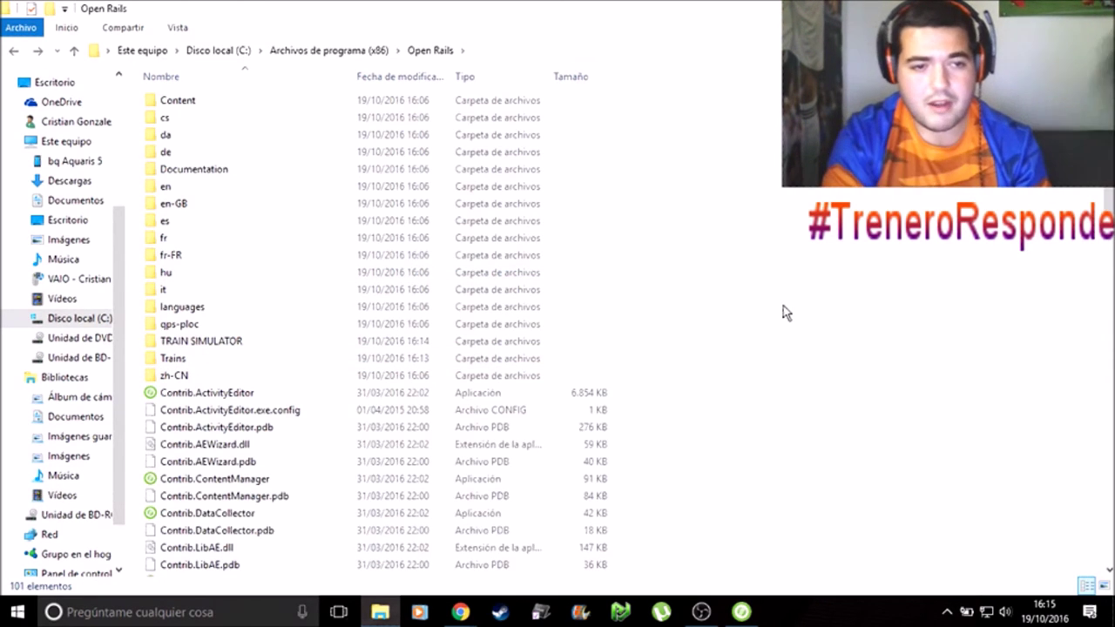
{"action": "key", "text": "t"}
{"action": "key", "text": "Return"}
{"action": "key", "text": "Down"}
{"action": "key", "text": "Down"}
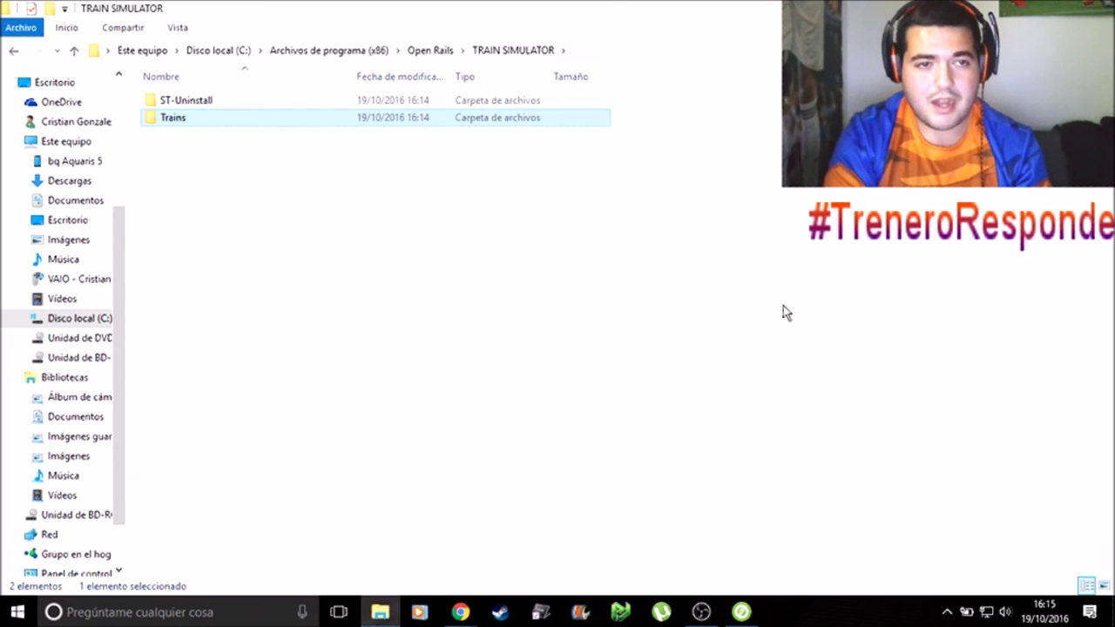
{"action": "key", "text": "shift+F10"}
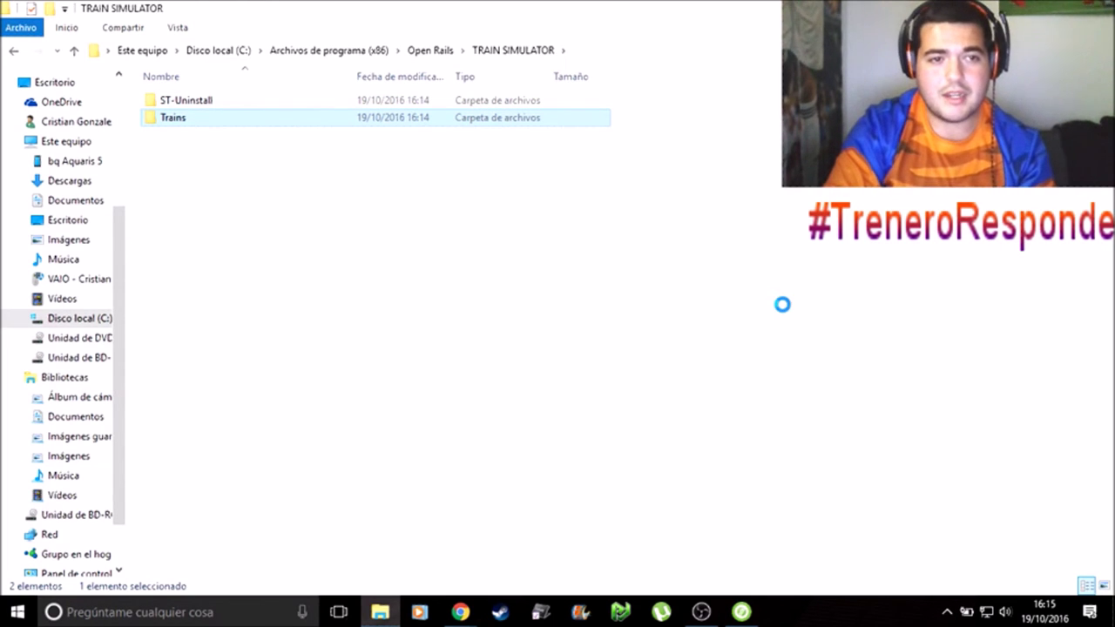
{"action": "key", "text": "Up"}
{"action": "key", "text": "Up"}
{"action": "key", "text": "Up"}
{"action": "key", "text": "Up"}
{"action": "key", "text": "Up"}
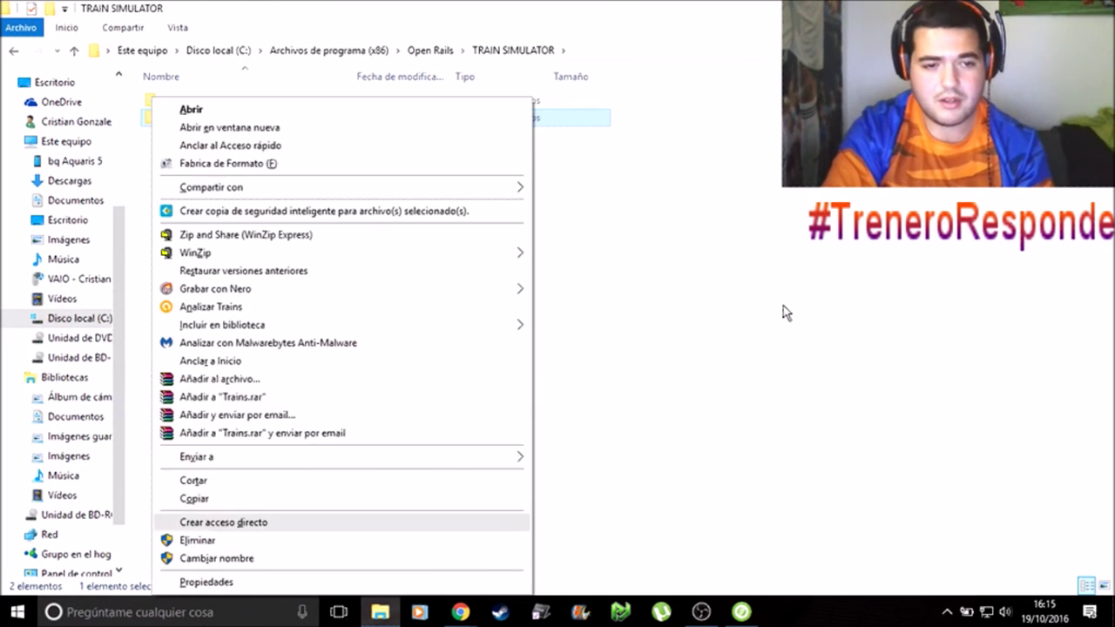
{"action": "key", "text": "Return"}
Paste the cut Trains folder into the Open Rails folder, granting administrator permission for the move.
{"action": "key", "text": "alt+Up"}
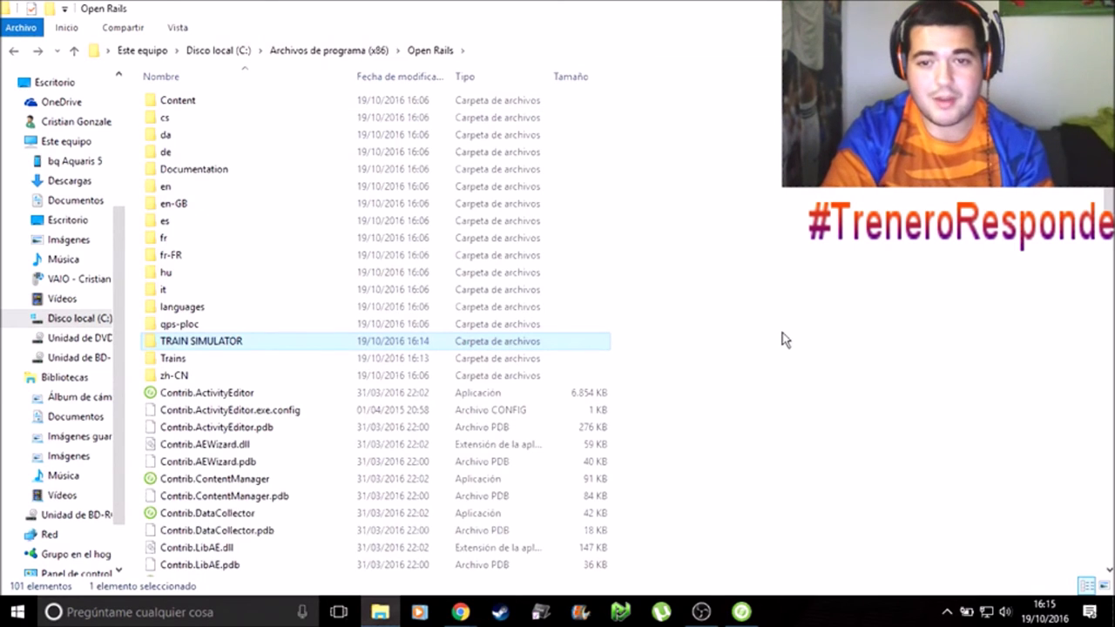
{"action": "left_click", "coordinate": [783, 336]}
{"action": "key", "text": "ctrl+v"}
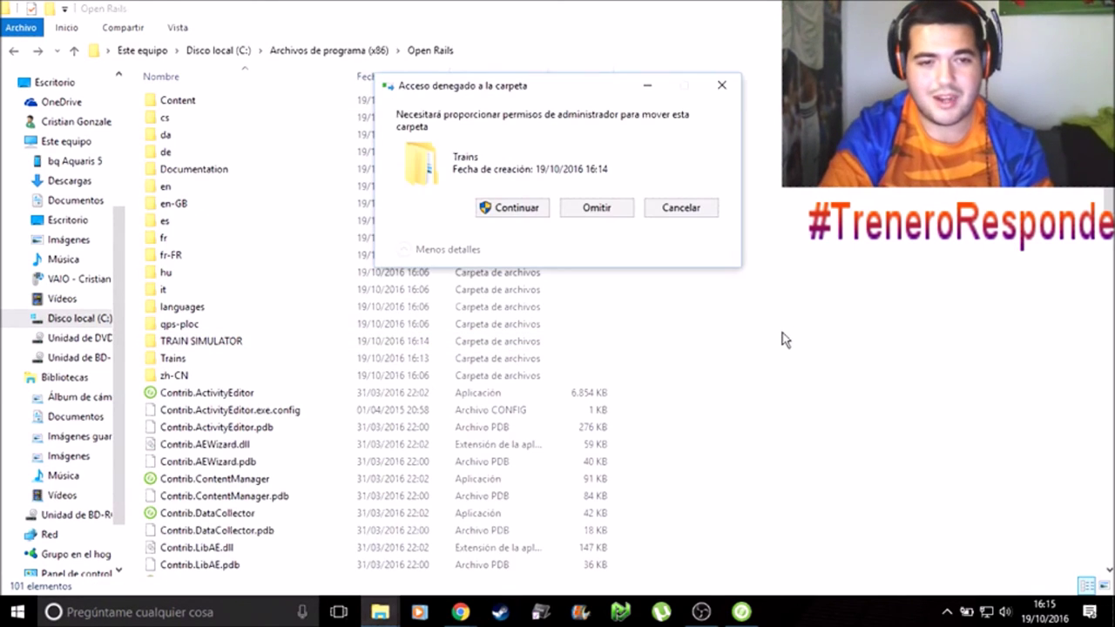
{"action": "key", "text": "Return"}
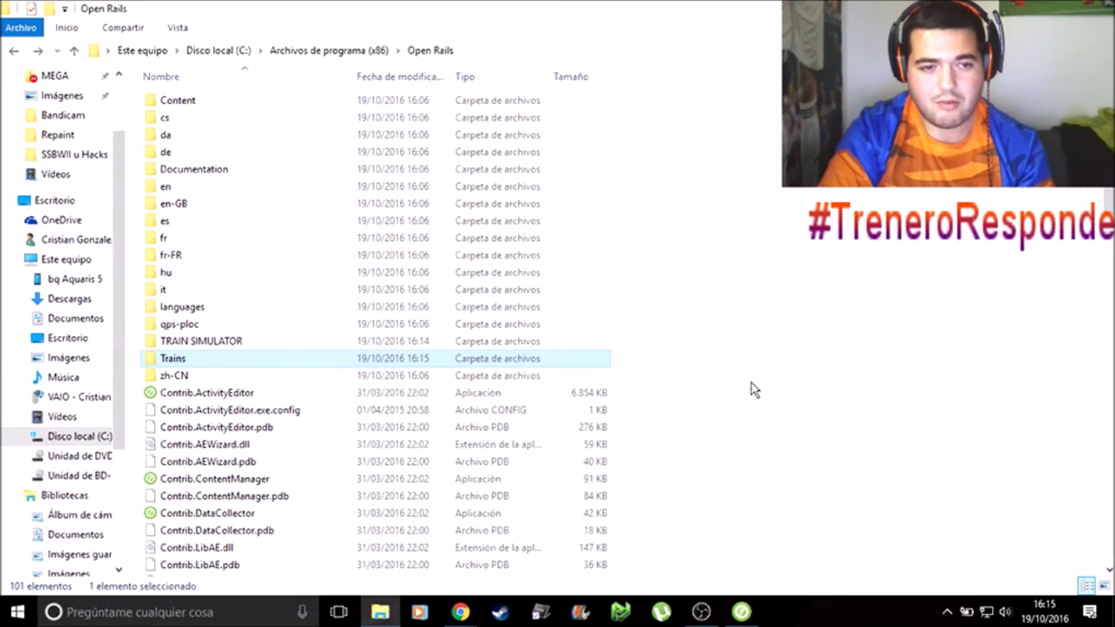
Open the Trains folder in Open Rails and delete its Consist folder with administrator permission.
{"action": "key", "text": "Return"}
{"action": "key", "text": "Down"}
{"action": "key", "text": "Up"}
{"action": "key", "text": "Down"}
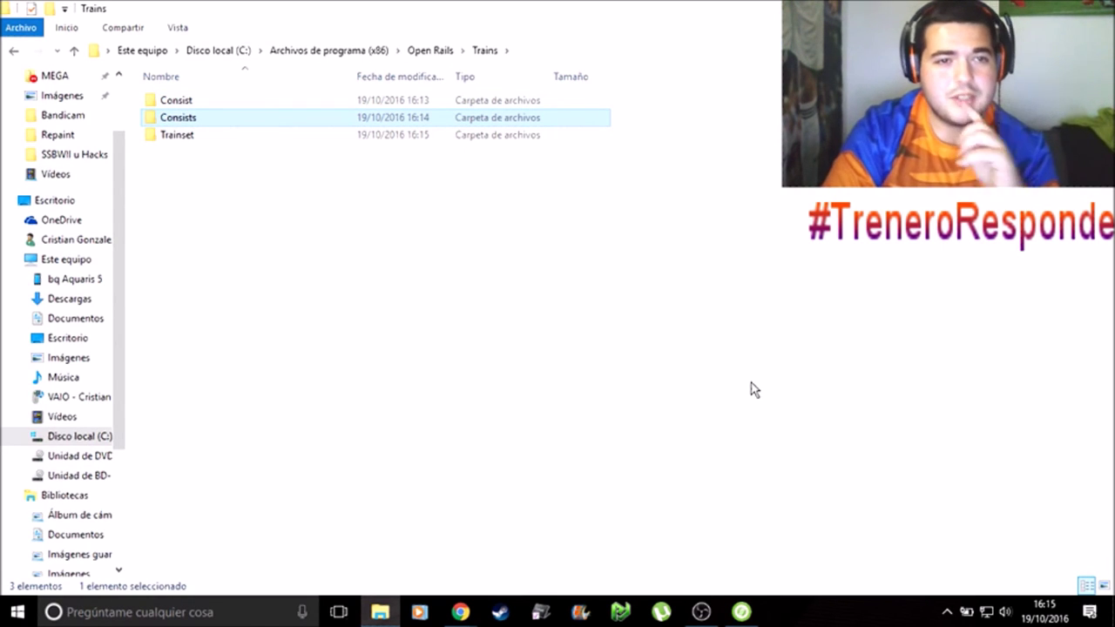
{"action": "key", "text": "Up"}
{"action": "key", "text": "Delete"}
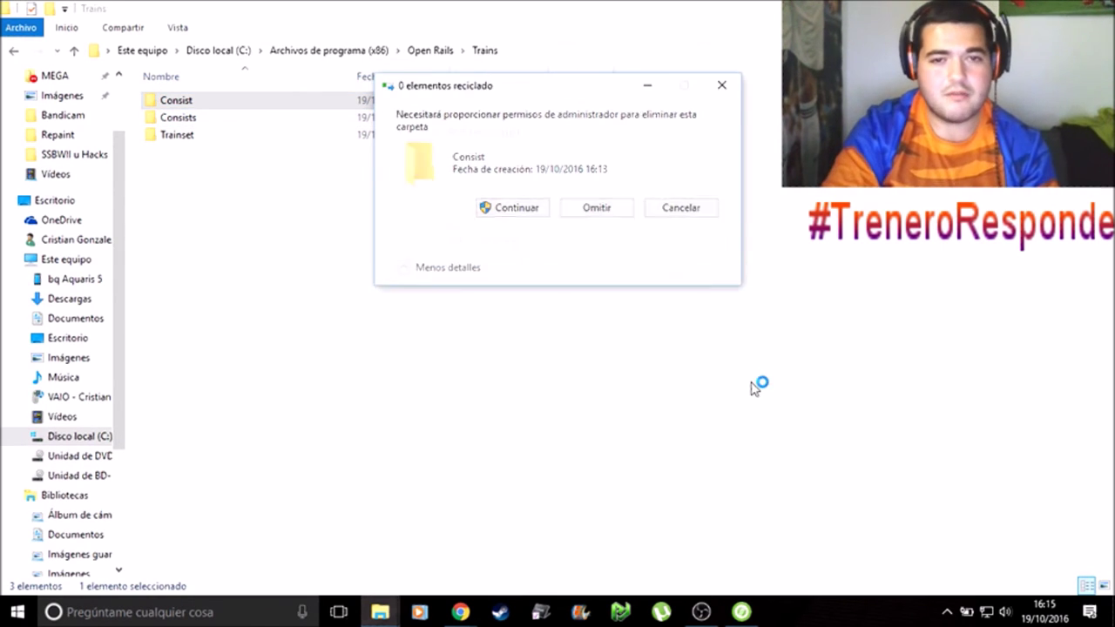
{"action": "key", "text": "Return"}
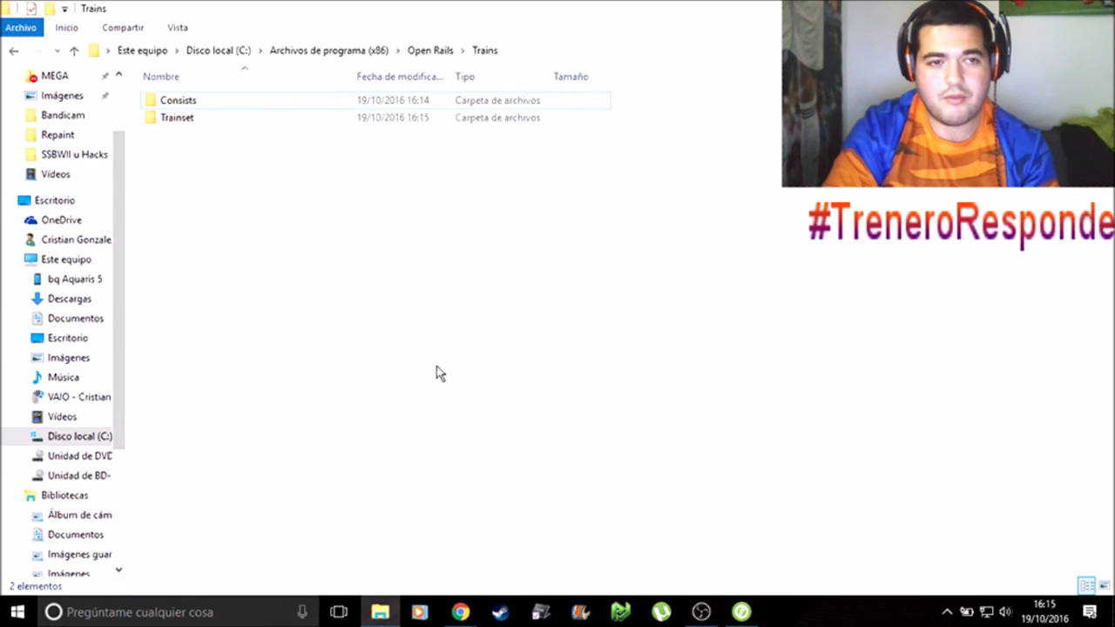
Open the Consists folder and examine its Renfe 447 consist files.
{"action": "key", "text": "Return"}
{"action": "key", "text": "Down"}
{"action": "key", "text": "Down"}
{"action": "key", "text": "Up"}
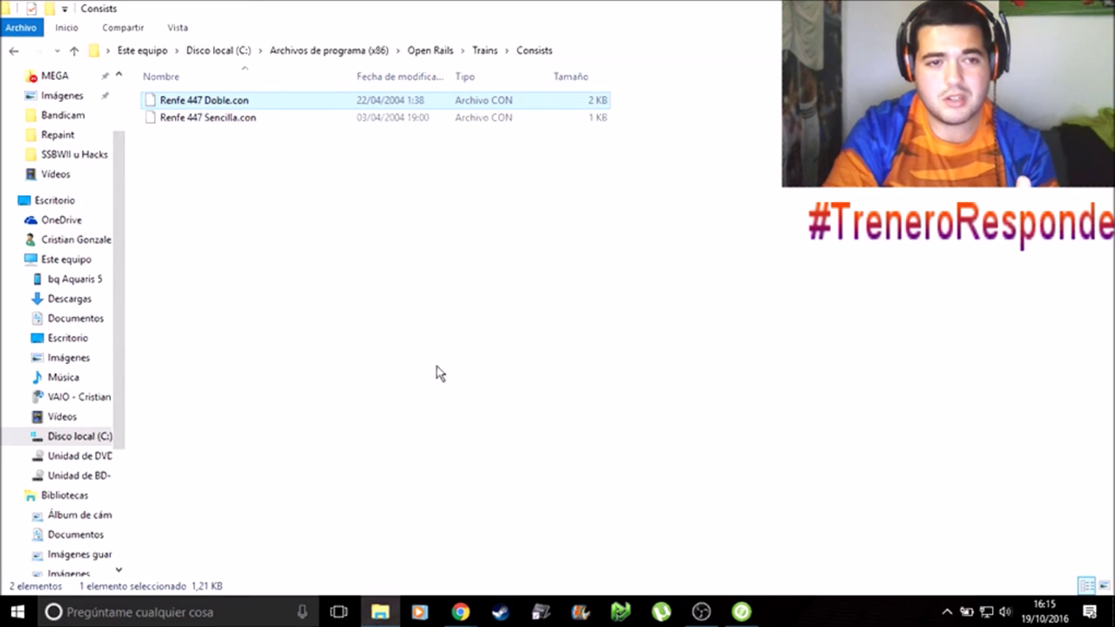
{"action": "key", "text": "Down"}
{"action": "key", "text": "Up"}
{"action": "key", "text": "Down"}
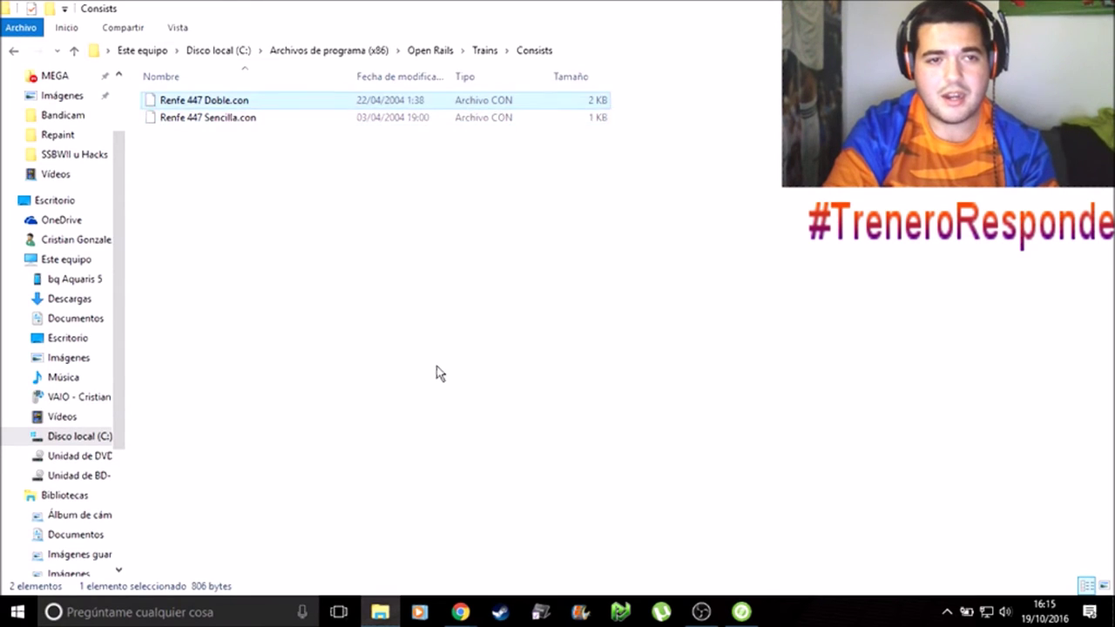
Open the Renfe447 folder inside Trainset and check its Cabview subfolder, then return to Renfe447.
{"action": "key", "text": "BackSpace"}
{"action": "key", "text": "Down"}
{"action": "key", "text": "Return"}
{"action": "key", "text": "Down"}
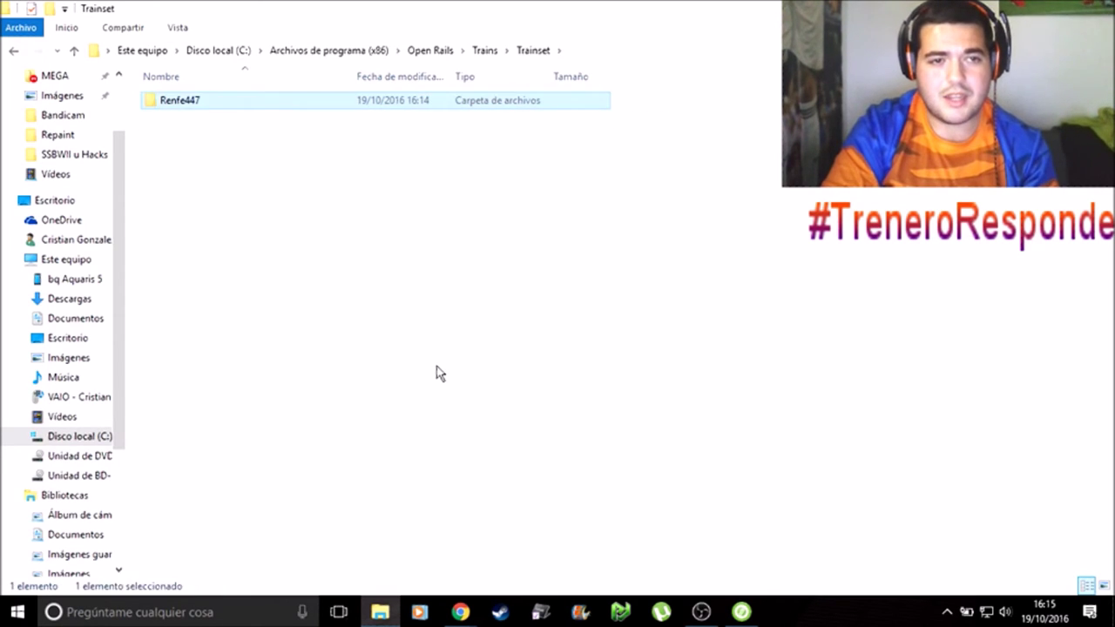
{"action": "key", "text": "Return"}
{"action": "key", "text": "Up"}
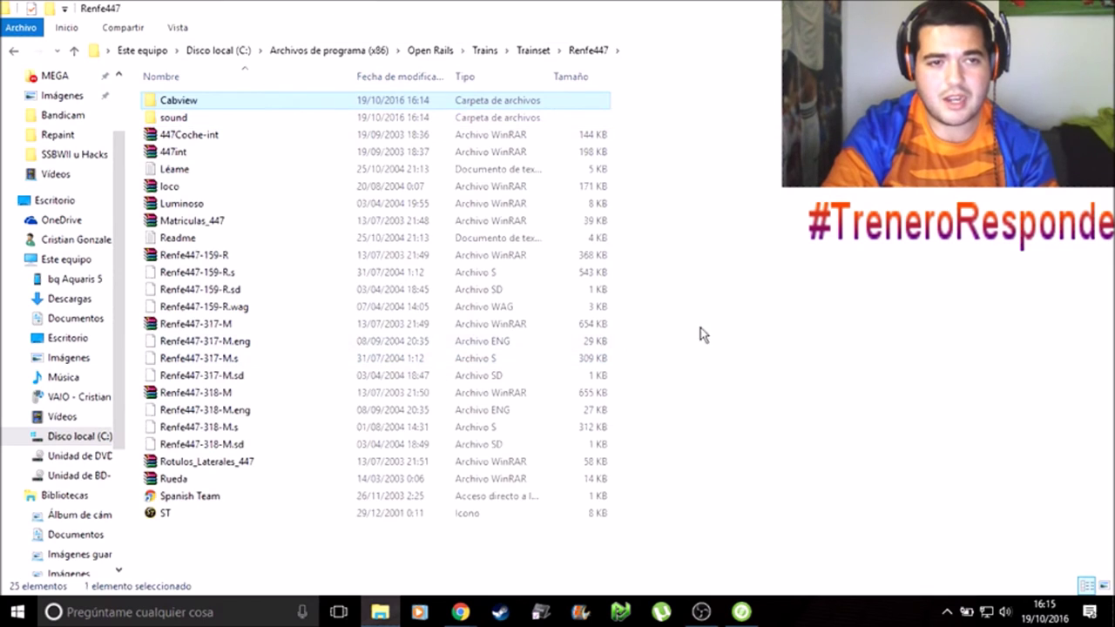
{"action": "key", "text": "Return"}
{"action": "key", "text": "BackSpace"}
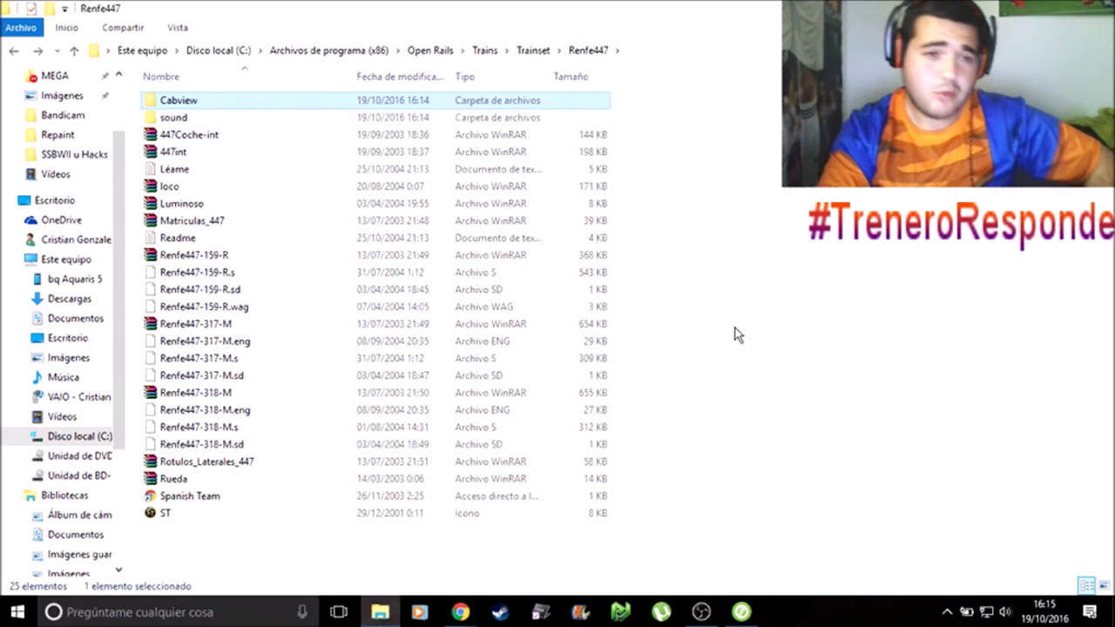
Look through the audio and SMS files in Renfe447's sound subfolder, then return to the Renfe447 folder.
{"action": "key", "text": "Down"}
{"action": "key", "text": "Return"}
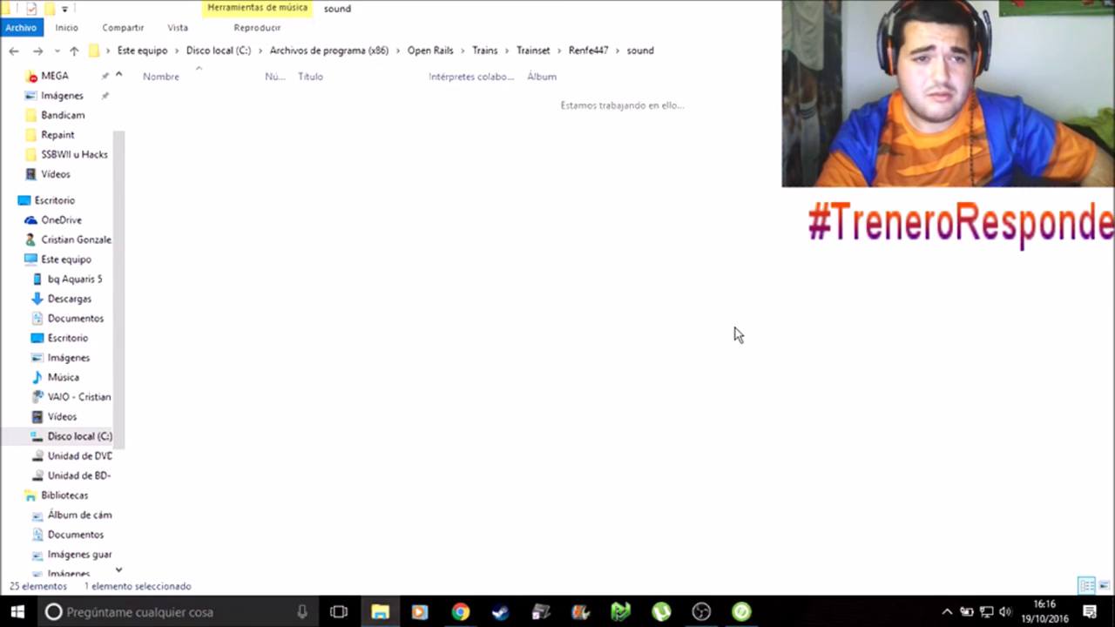
{"action": "key", "text": "Down"}
{"action": "key", "text": "Down"}
{"action": "key", "text": "Down"}
{"action": "key", "text": "Down"}
{"action": "key", "text": "Down"}
{"action": "key", "text": "Down"}
{"action": "key", "text": "Down"}
{"action": "key", "text": "Down"}
{"action": "key", "text": "Down"}
{"action": "key", "text": "Down"}
{"action": "key", "text": "Down"}
{"action": "key", "text": "Down"}
{"action": "key", "text": "Down"}
{"action": "key", "text": "Down"}
{"action": "key", "text": "Down"}
{"action": "key", "text": "Down"}
{"action": "key", "text": "Down"}
{"action": "key", "text": "Down"}
{"action": "key", "text": "Down"}
{"action": "key", "text": "Down"}
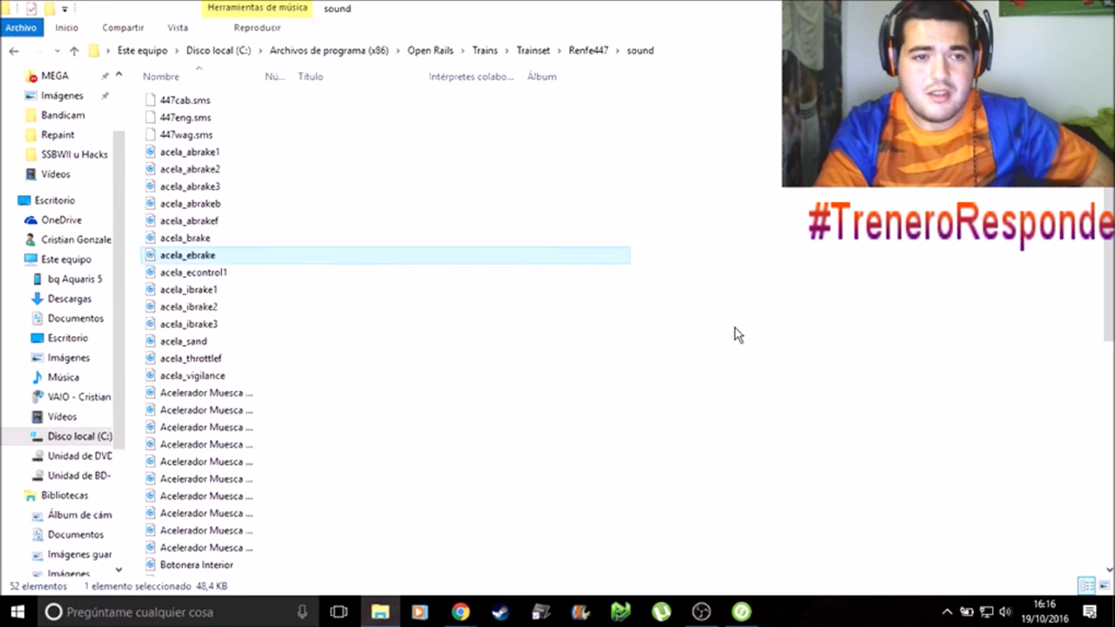
{"action": "key", "text": "Down"}
{"action": "key", "text": "Down"}
{"action": "key", "text": "Down"}
{"action": "key", "text": "Down"}
{"action": "key", "text": "Down"}
{"action": "key", "text": "Down"}
{"action": "key", "text": "Down"}
{"action": "key", "text": "Down"}
{"action": "key", "text": "Down"}
{"action": "key", "text": "Down"}
{"action": "key", "text": "Down"}
{"action": "key", "text": "Down"}
{"action": "key", "text": "Down"}
{"action": "key", "text": "Down"}
{"action": "key", "text": "Down"}
{"action": "key", "text": "Down"}
{"action": "key", "text": "Down"}
{"action": "key", "text": "Down"}
{"action": "key", "text": "Down"}
{"action": "key", "text": "Down"}
{"action": "key", "text": "Up"}
{"action": "key", "text": "Up"}
{"action": "key", "text": "Up"}
{"action": "key", "text": "Up"}
{"action": "key", "text": "Up"}
{"action": "key", "text": "Up"}
{"action": "key", "text": "Up"}
{"action": "key", "text": "Up"}
{"action": "key", "text": "Up"}
{"action": "key", "text": "Up"}
{"action": "key", "text": "Up"}
{"action": "key", "text": "Up"}
{"action": "key", "text": "Up"}
{"action": "key", "text": "Up"}
{"action": "key", "text": "Up"}
{"action": "key", "text": "Up"}
{"action": "key", "text": "Up"}
{"action": "key", "text": "Up"}
{"action": "key", "text": "Up"}
{"action": "key", "text": "Up"}
{"action": "key", "text": "Up"}
{"action": "key", "text": "Up"}
{"action": "key", "text": "Up"}
{"action": "key", "text": "Up"}
{"action": "key", "text": "Up"}
{"action": "key", "text": "Up"}
{"action": "key", "text": "Up"}
{"action": "key", "text": "Up"}
{"action": "key", "text": "Up"}
{"action": "key", "text": "Up"}
{"action": "key", "text": "Up"}
{"action": "key", "text": "Up"}
{"action": "key", "text": "Up"}
{"action": "key", "text": "Up"}
{"action": "key", "text": "Up"}
{"action": "key", "text": "Up"}
{"action": "key", "text": "Up"}
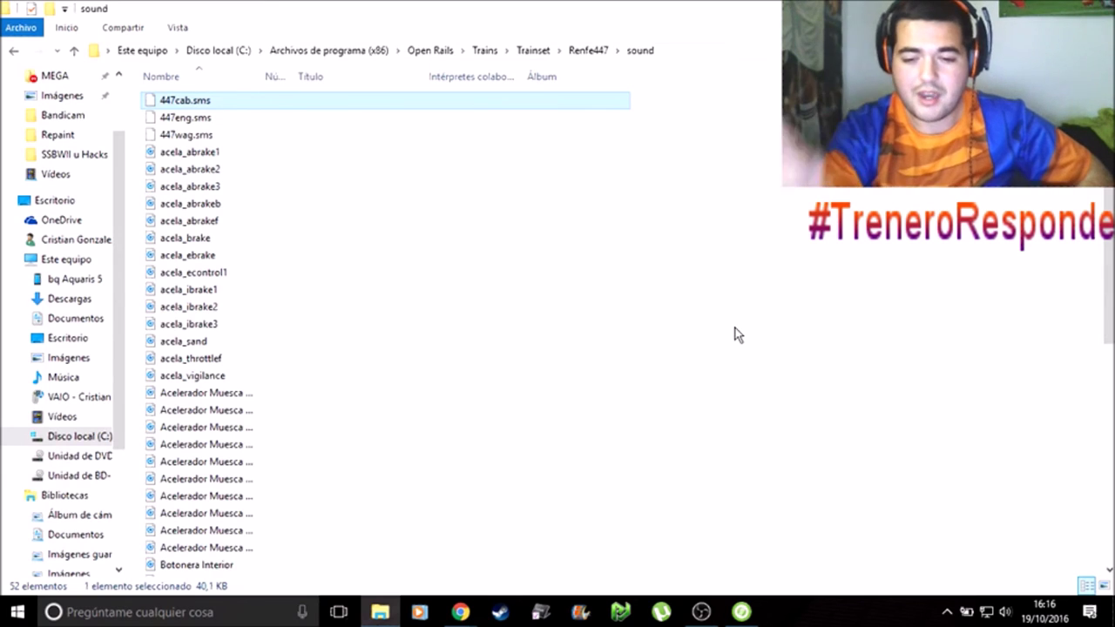
{"action": "key", "text": "BackSpace"}
Examine the files in the Renfe447 folder, including the Renfe447-318-M.eng and Renfe447-317-M.eng engine files.
{"action": "key", "text": "Down"}
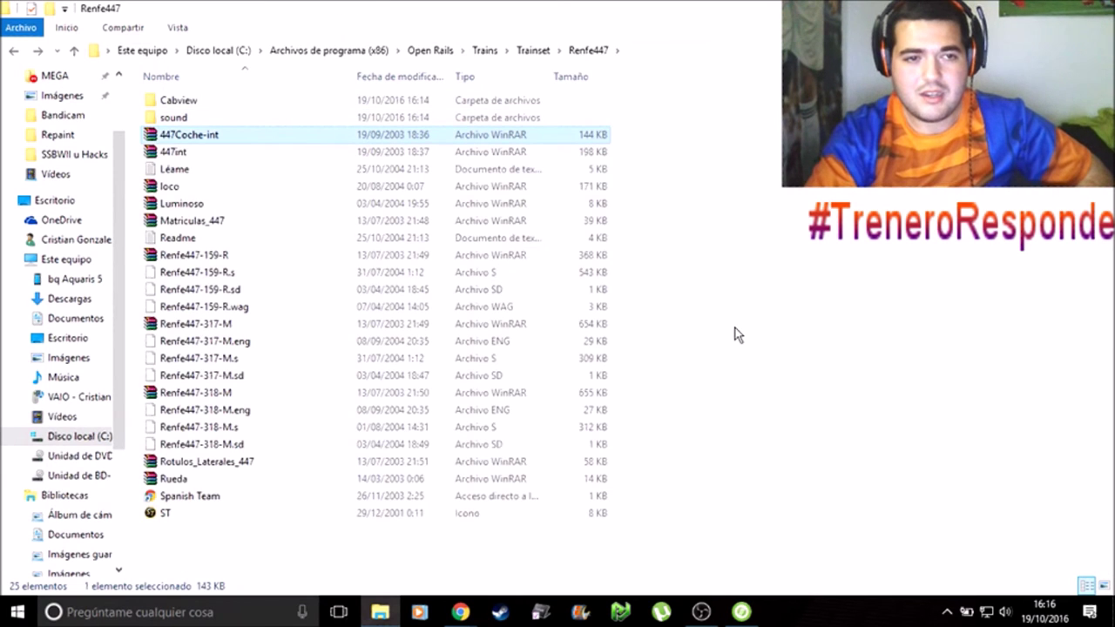
{"action": "key", "text": "Down"}
{"action": "key", "text": "Down"}
{"action": "key", "text": "Down"}
{"action": "key", "text": "Down"}
{"action": "key", "text": "Down"}
{"action": "key", "text": "Down"}
{"action": "key", "text": "Down"}
{"action": "key", "text": "Down"}
{"action": "key", "text": "Down"}
{"action": "key", "text": "Down"}
{"action": "key", "text": "Down"}
{"action": "key", "text": "Down"}
{"action": "key", "text": "Down"}
{"action": "key", "text": "Down"}
{"action": "key", "text": "Down"}
{"action": "key", "text": "Down"}
{"action": "key", "text": "Down"}
{"action": "key", "text": "Down"}
{"action": "key", "text": "Down"}
{"action": "key", "text": "Down"}
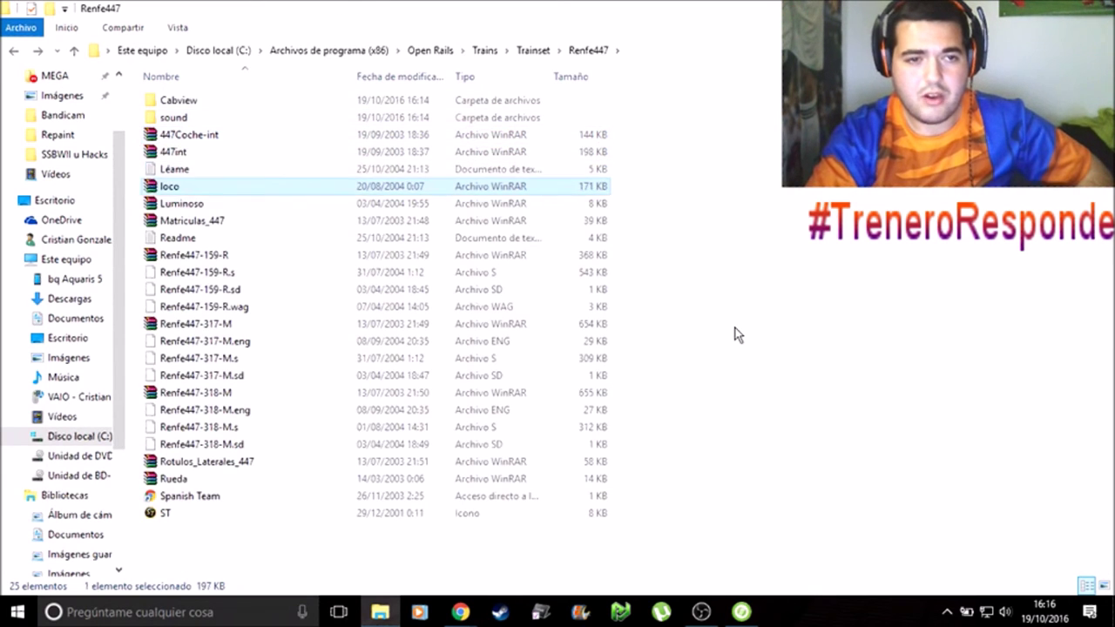
{"action": "key", "text": "Up"}
{"action": "key", "text": "Up"}
{"action": "key", "text": "Up"}
{"action": "key", "text": "Up"}
{"action": "key", "text": "Up"}
{"action": "key", "text": "Up"}
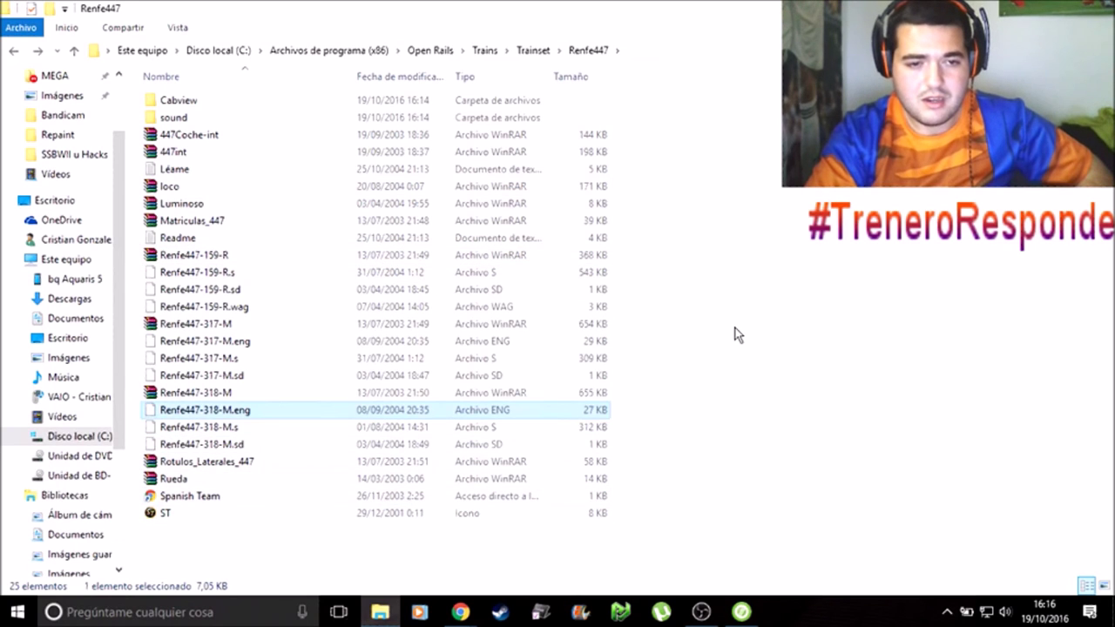
{"action": "key", "text": "Up"}
{"action": "key", "text": "Up"}
{"action": "key", "text": "Up"}
{"action": "key", "text": "Up"}
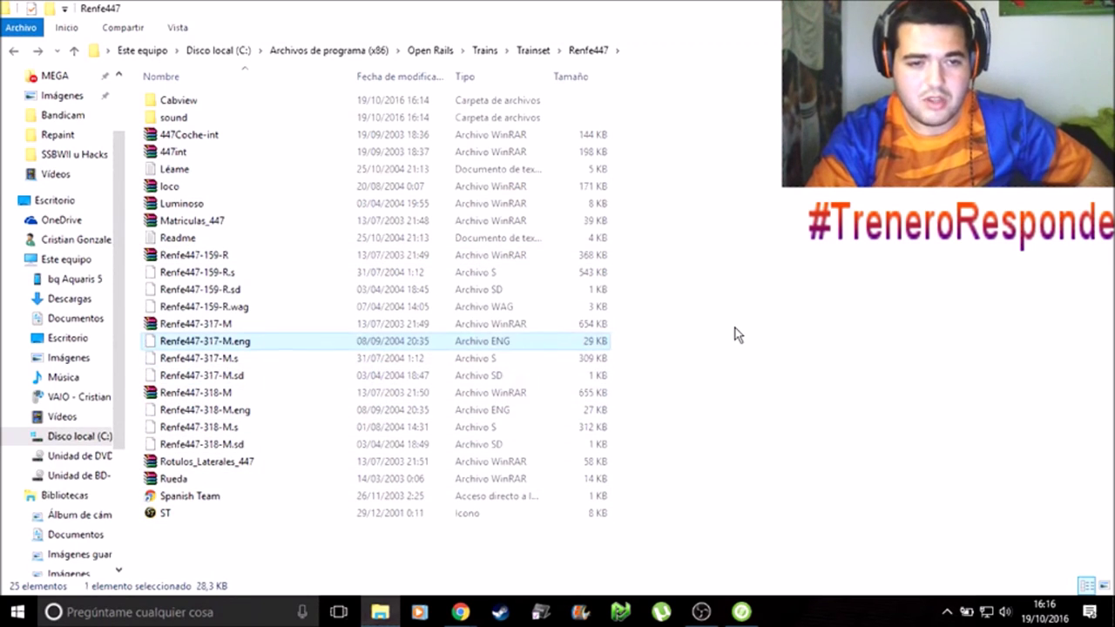
Look back through the Renfe447 train files, from the engine files up to the Cabview subfolder.
{"action": "key", "text": "Up"}
{"action": "key", "text": "Up"}
{"action": "key", "text": "Up"}
{"action": "key", "text": "Up"}
{"action": "key", "text": "Up"}
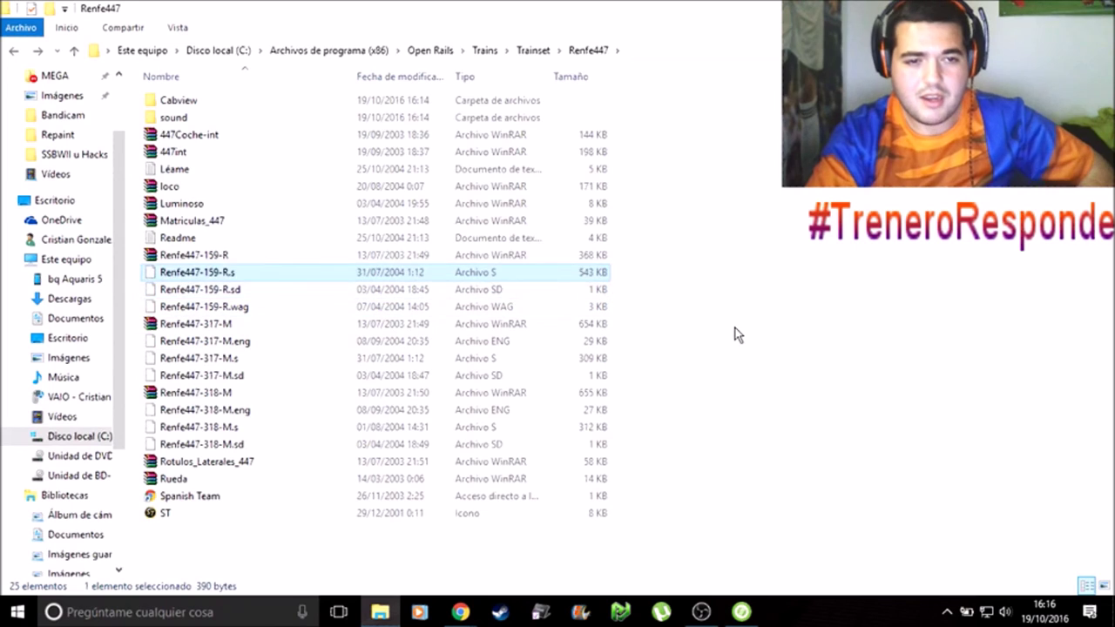
{"action": "key", "text": "Up"}
{"action": "key", "text": "Up"}
{"action": "key", "text": "Up"}
{"action": "key", "text": "Up"}
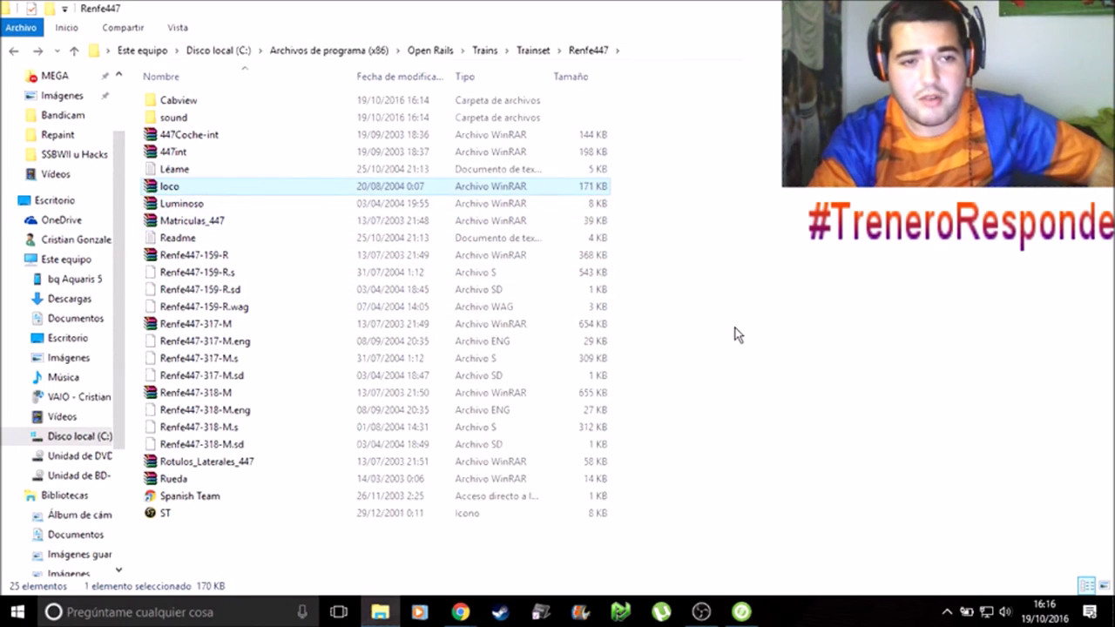
{"action": "key", "text": "Down"}
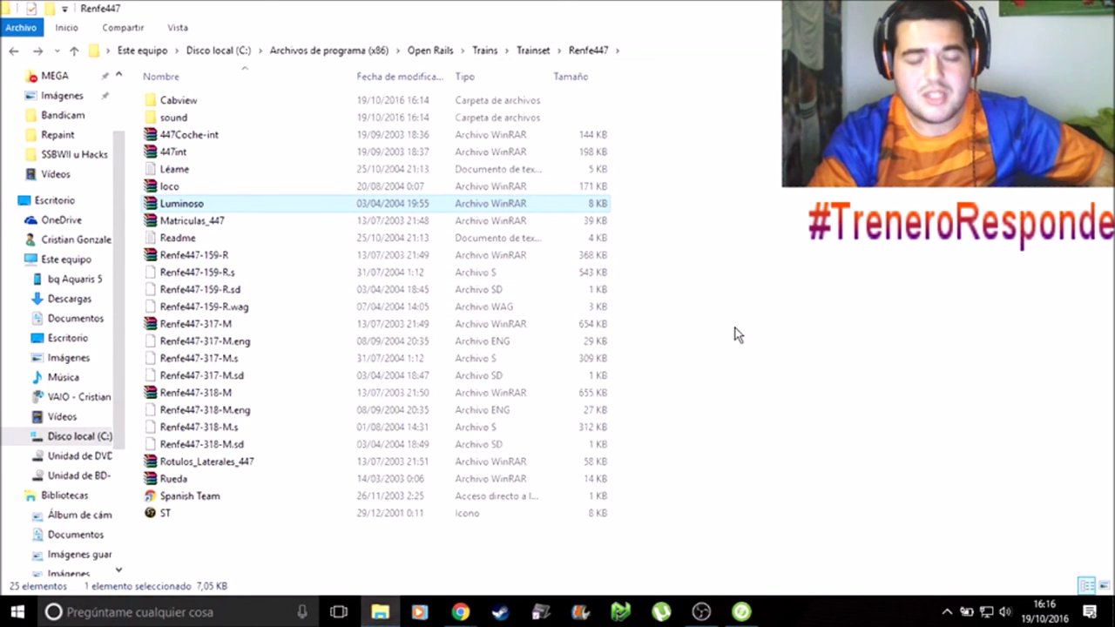
{"action": "key", "text": "Up"}
{"action": "key", "text": "Up"}
{"action": "key", "text": "Up"}
{"action": "key", "text": "Up"}
{"action": "key", "text": "Up"}
{"action": "key", "text": "Up"}
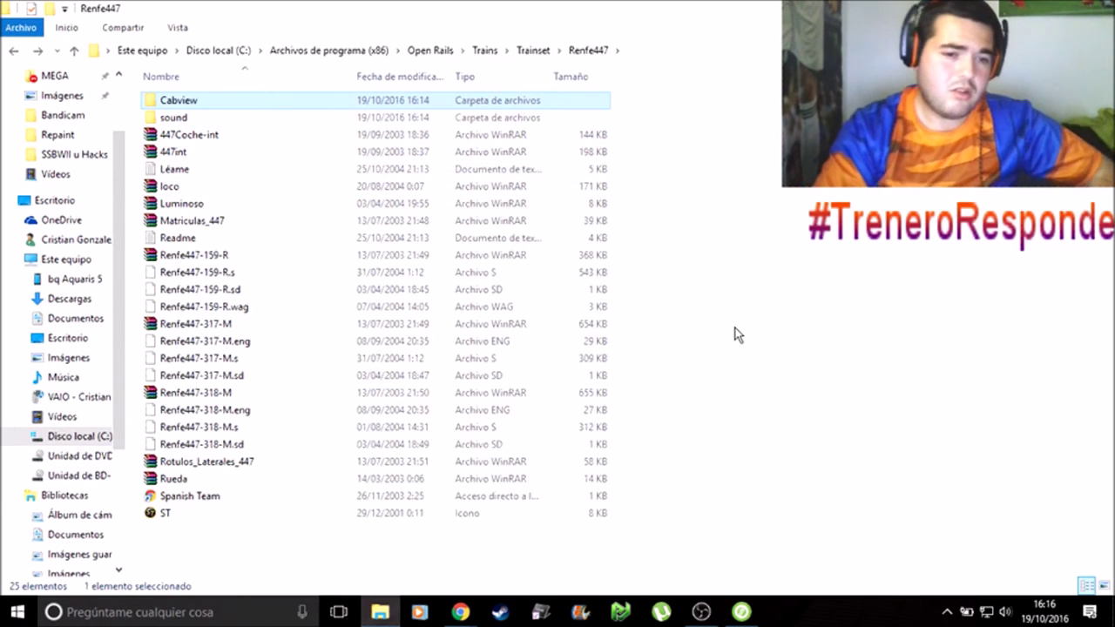
Go back up to the Trains folder and check its Consists folder again.
{"action": "key", "text": "BackSpace"}
{"action": "key", "text": "BackSpace"}
{"action": "key", "text": "Up"}
{"action": "key", "text": "Return"}
{"action": "key", "text": "BackSpace"}
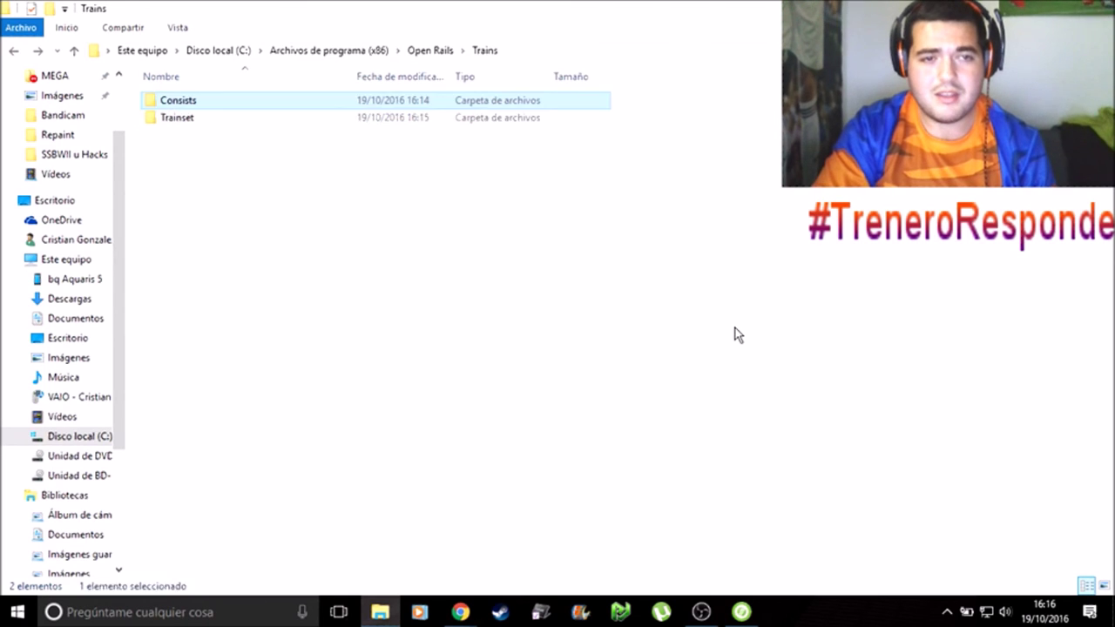
Check the TRAIN SIMULATOR folder inside Open Rails, then delete that folder.
{"action": "key", "text": "BackSpace"}
{"action": "key", "text": "Up"}
{"action": "key", "text": "Return"}
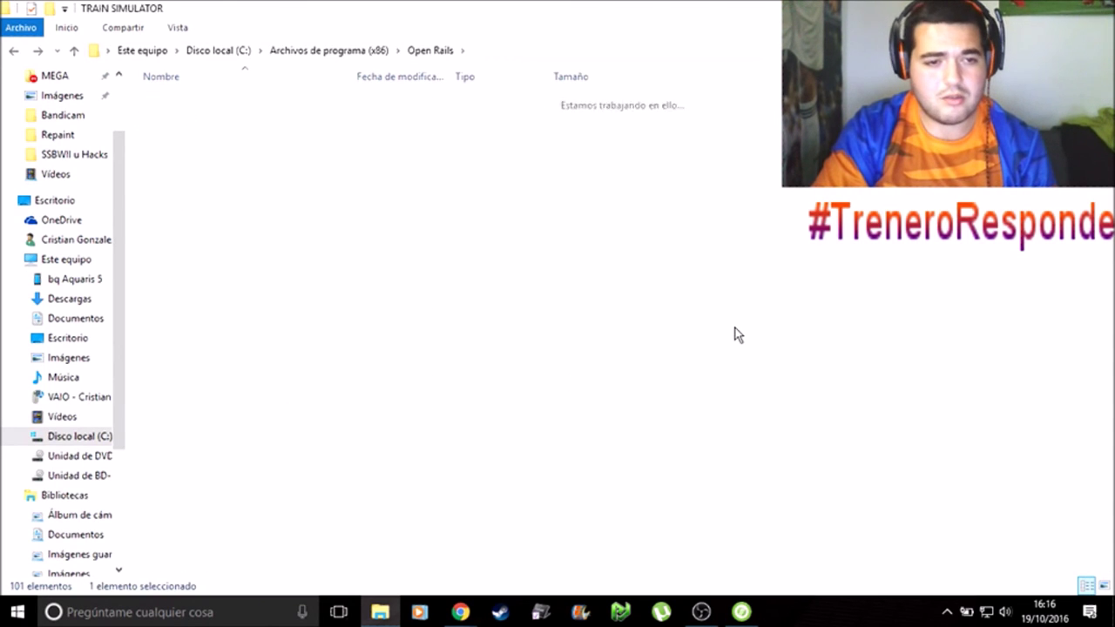
{"action": "key", "text": "BackSpace"}
{"action": "key", "text": "Delete"}
{"action": "key", "text": "Return"}
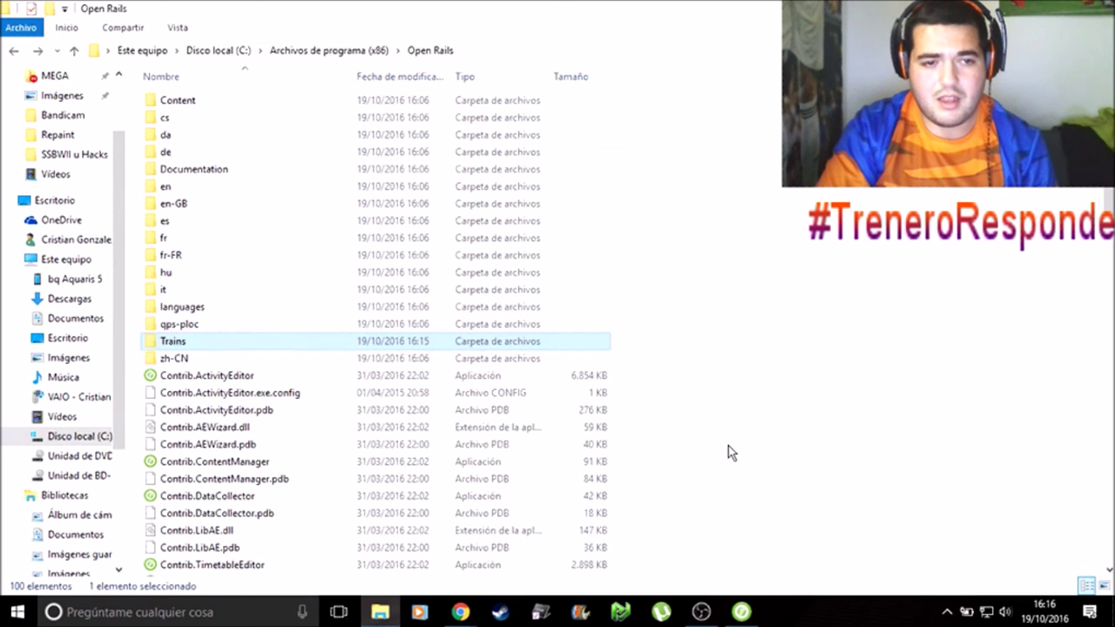
Switch to the Chrome window with the MSTS downloads and run Cercanias_Asturias.exe, allowing it through Windows SmartScreen.
{"action": "left_click", "coordinate": [460, 612]}
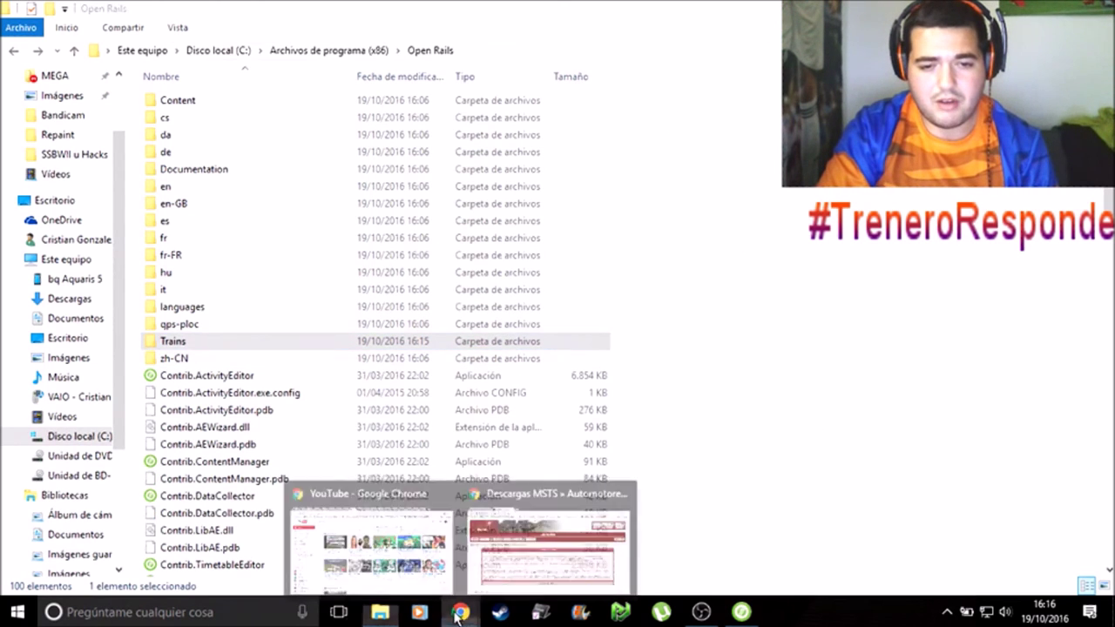
{"action": "left_click", "coordinate": [546, 568]}
{"action": "left_click", "coordinate": [52, 577]}
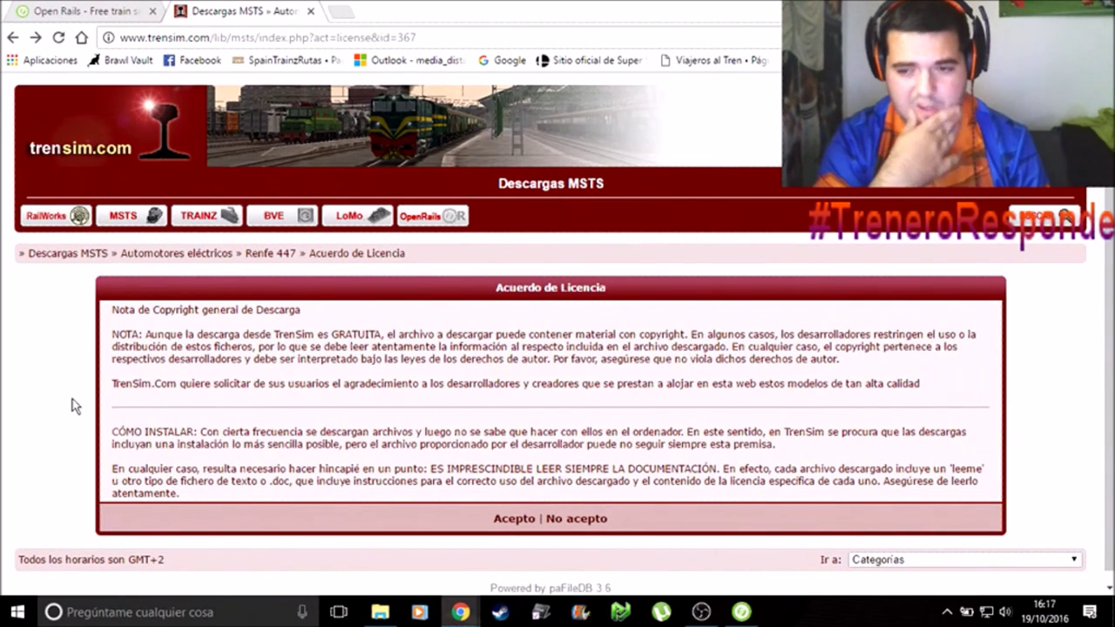
{"action": "left_click", "coordinate": [741, 612]}
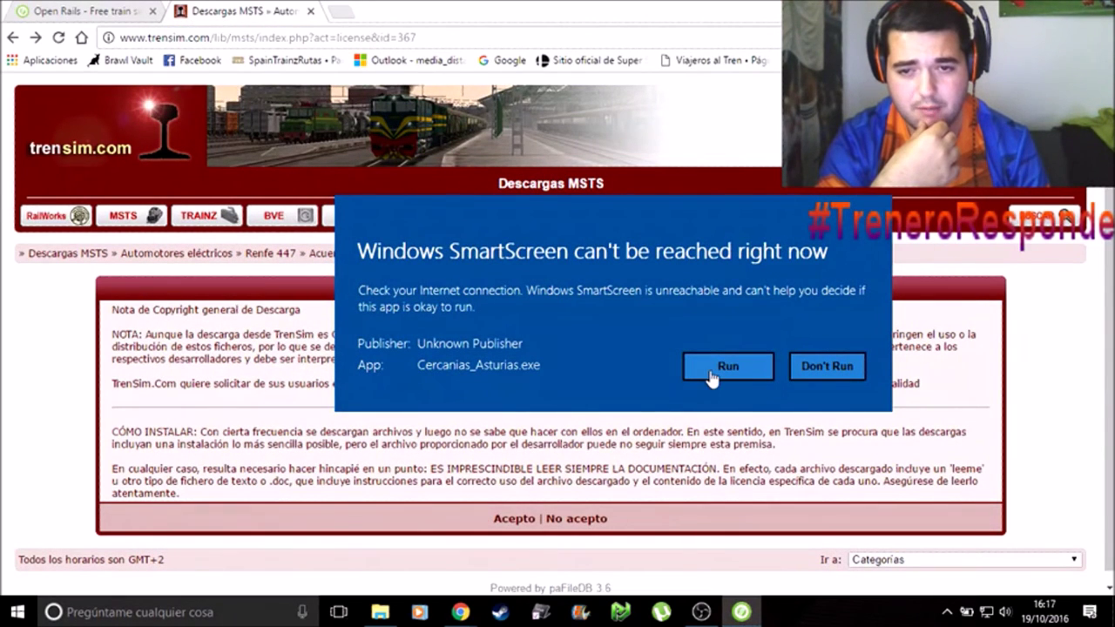
{"action": "left_click", "coordinate": [709, 372]}
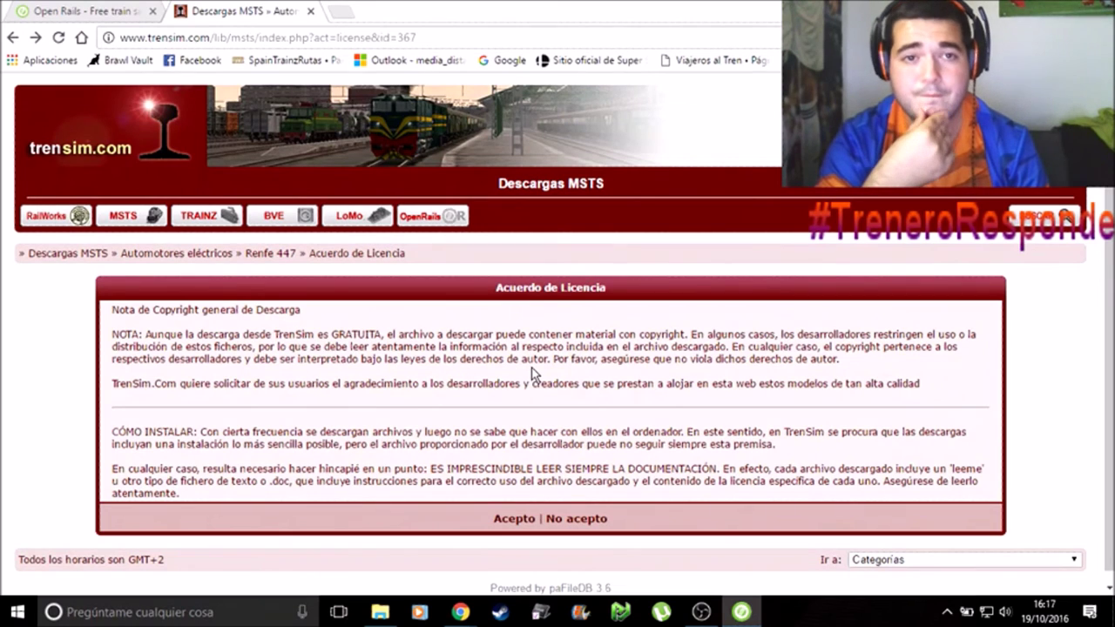
{"action": "key", "text": "alt+Tab"}
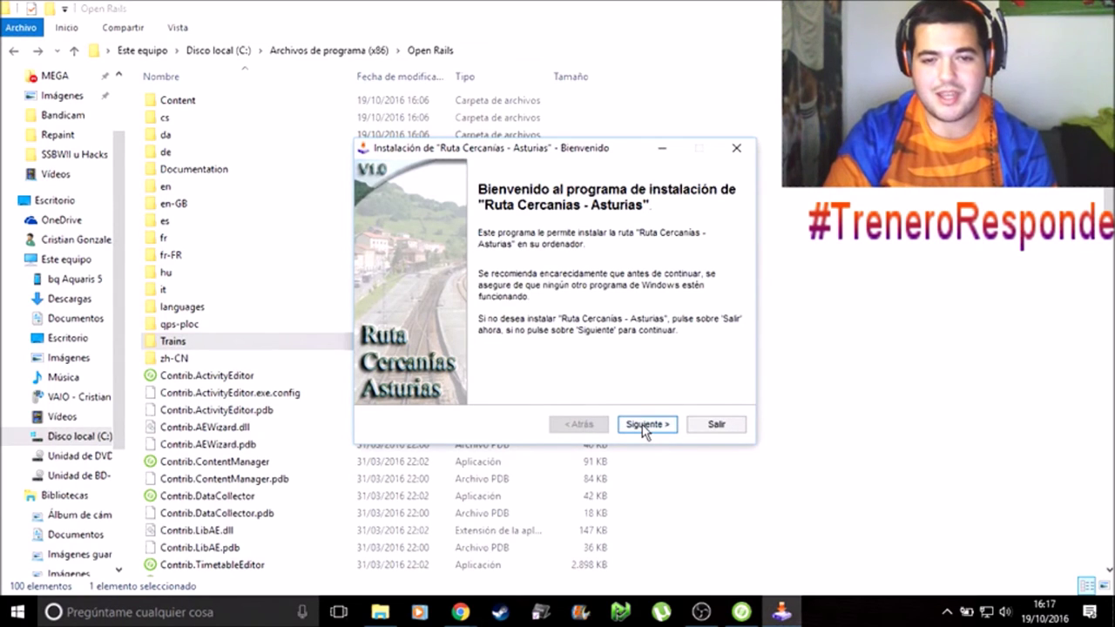
Pass the welcome page of the Ruta Cercanías - Asturias installer and accept its licence terms.
{"action": "left_click", "coordinate": [645, 426]}
{"action": "left_click", "coordinate": [644, 426]}
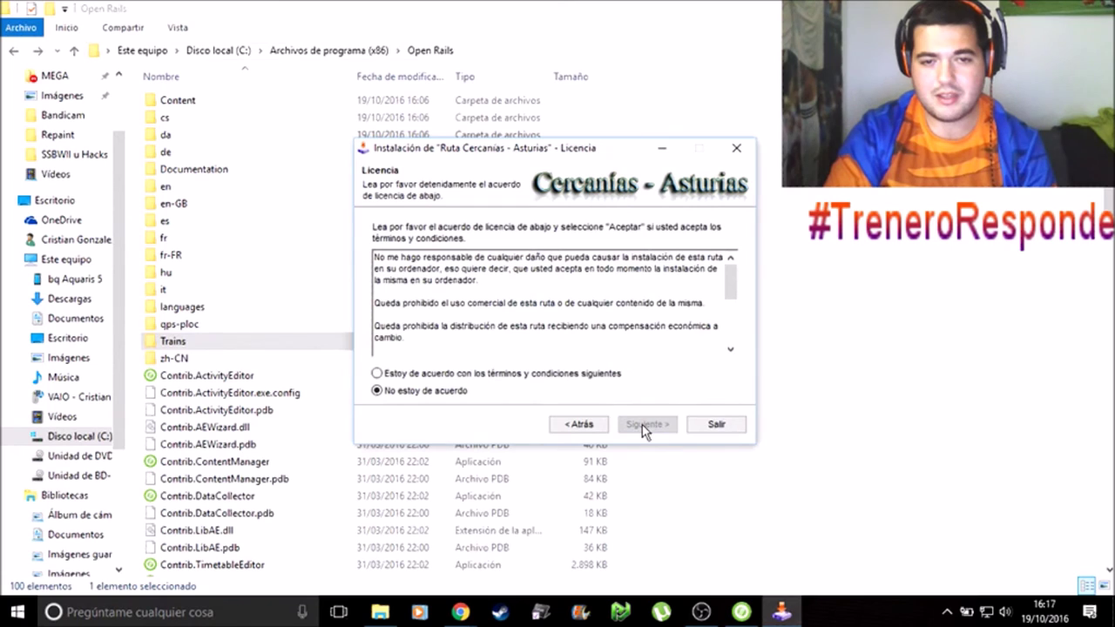
{"action": "left_click", "coordinate": [533, 376]}
{"action": "left_click", "coordinate": [649, 424]}
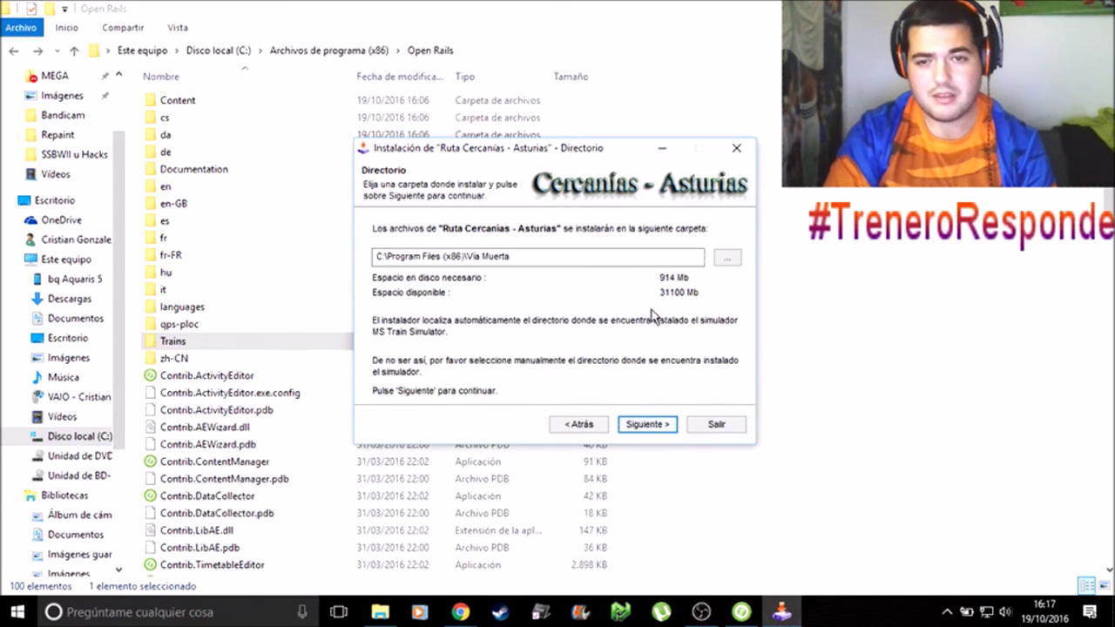
Start choosing another installation directory and expand Este equipo in the folder tree.
{"action": "left_click", "coordinate": [722, 260]}
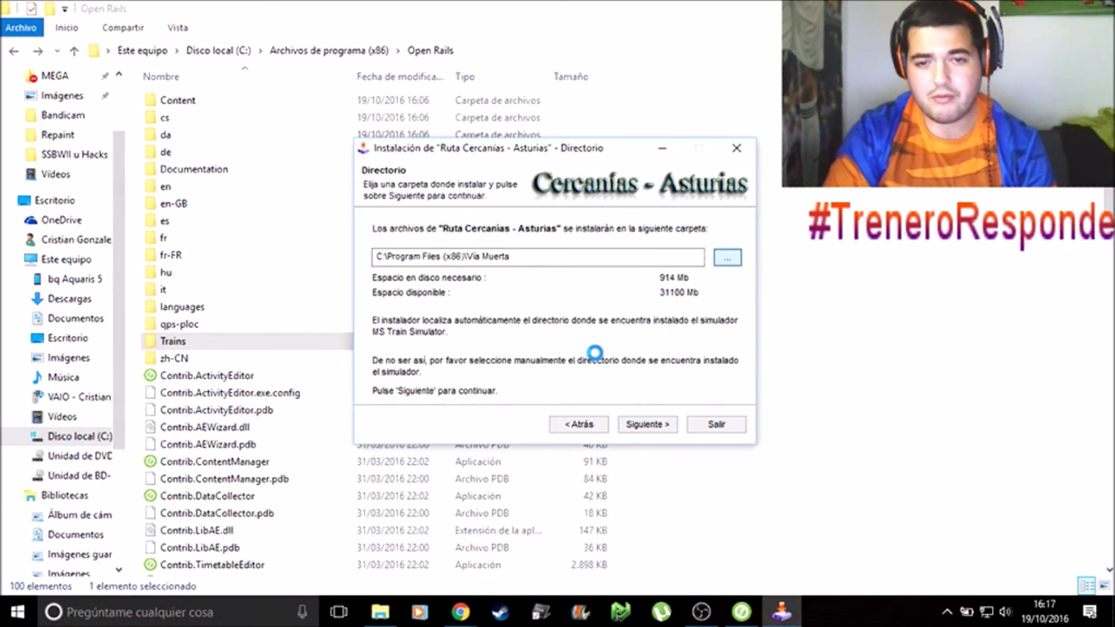
{"action": "key", "text": "Down"}
{"action": "key", "text": "Down"}
{"action": "key", "text": "Down"}
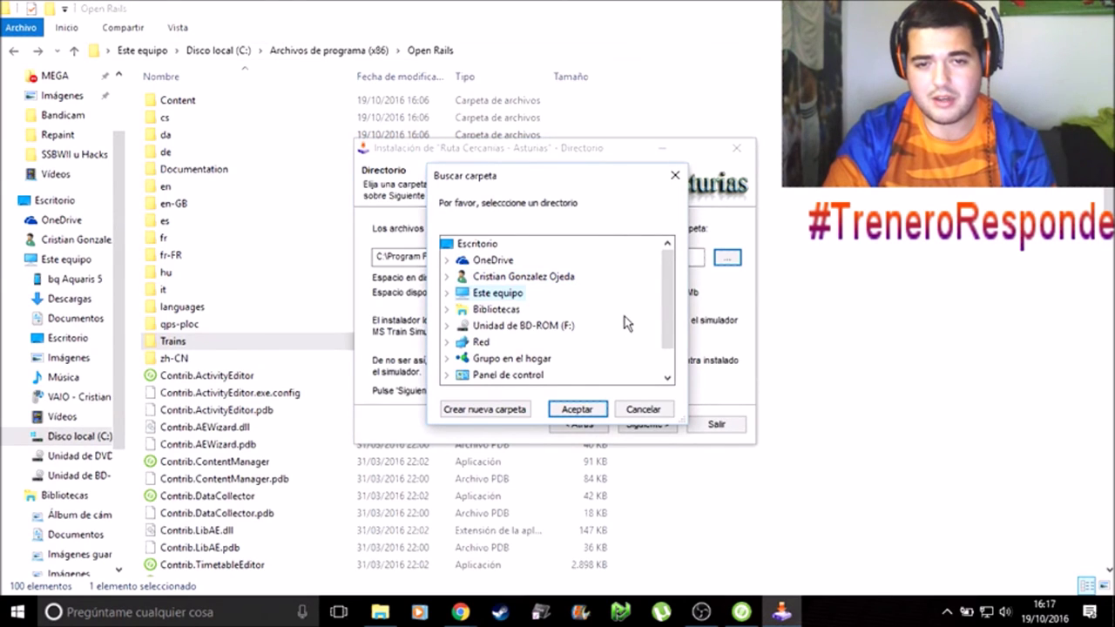
{"action": "key", "text": "Down"}
{"action": "key", "text": "Down"}
{"action": "key", "text": "Down"}
{"action": "key", "text": "Down"}
{"action": "key", "text": "Down"}
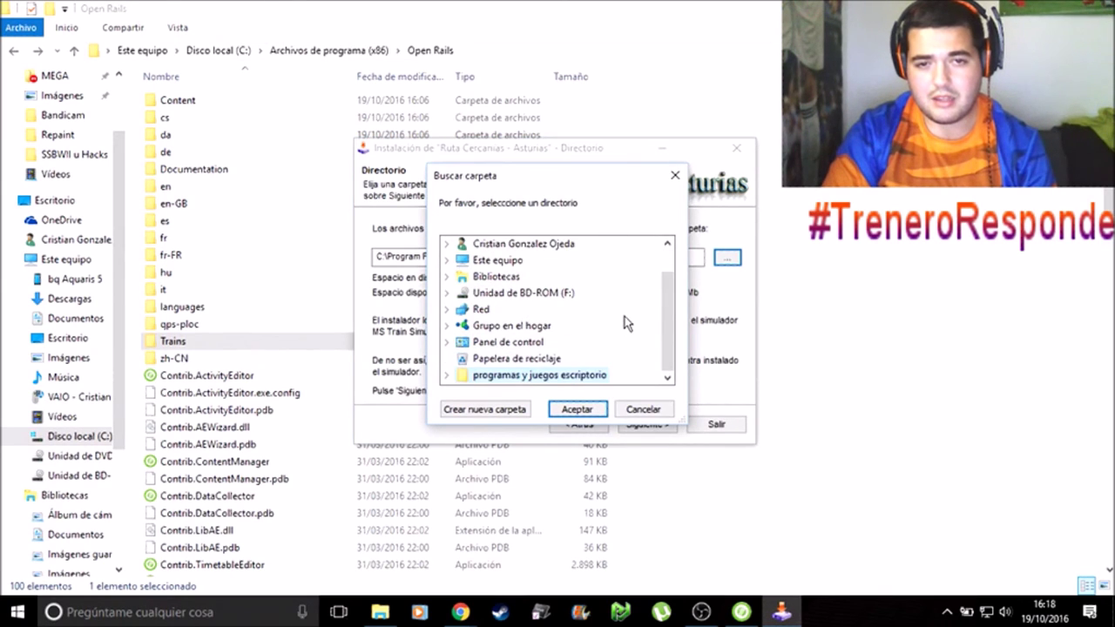
{"action": "key", "text": "Up"}
{"action": "key", "text": "Down"}
{"action": "key", "text": "Up"}
{"action": "key", "text": "Up"}
{"action": "key", "text": "Up"}
{"action": "key", "text": "Up"}
{"action": "key", "text": "Up"}
{"action": "key", "text": "Up"}
{"action": "key", "text": "Up"}
{"action": "key", "text": "Up"}
{"action": "key", "text": "Down"}
{"action": "key", "text": "Down"}
{"action": "key", "text": "Down"}
{"action": "key", "text": "Down"}
{"action": "key", "text": "Down"}
{"action": "key", "text": "Up"}
{"action": "key", "text": "Up"}
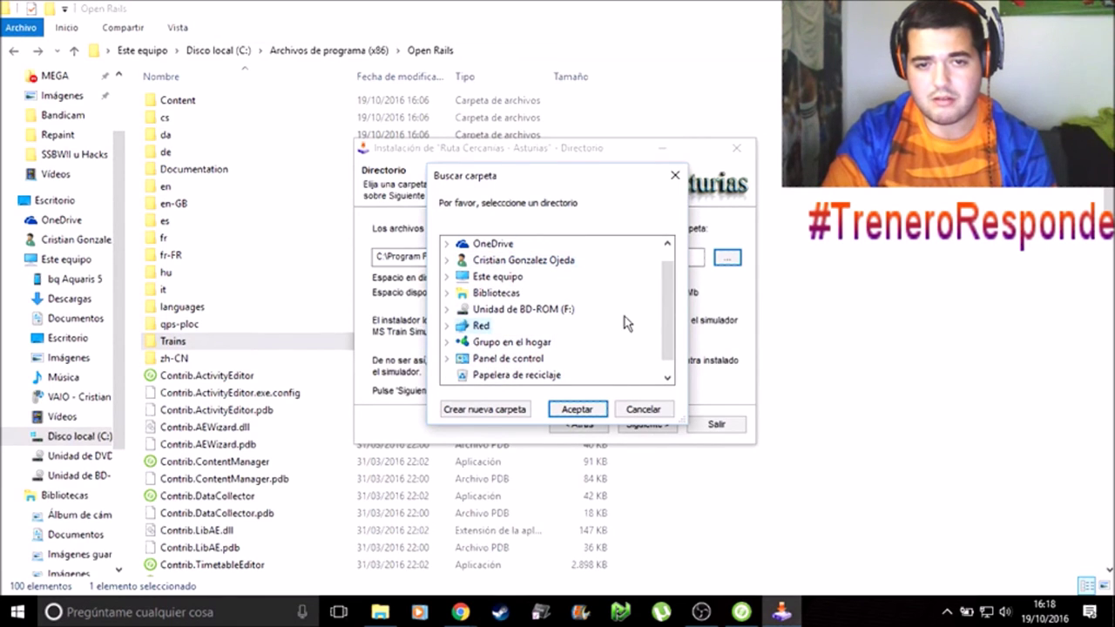
{"action": "key", "text": "Up"}
{"action": "key", "text": "Up"}
{"action": "key", "text": "Up"}
{"action": "key", "text": "Up"}
{"action": "key", "text": "Up"}
{"action": "key", "text": "Down"}
{"action": "key", "text": "Down"}
{"action": "key", "text": "Down"}
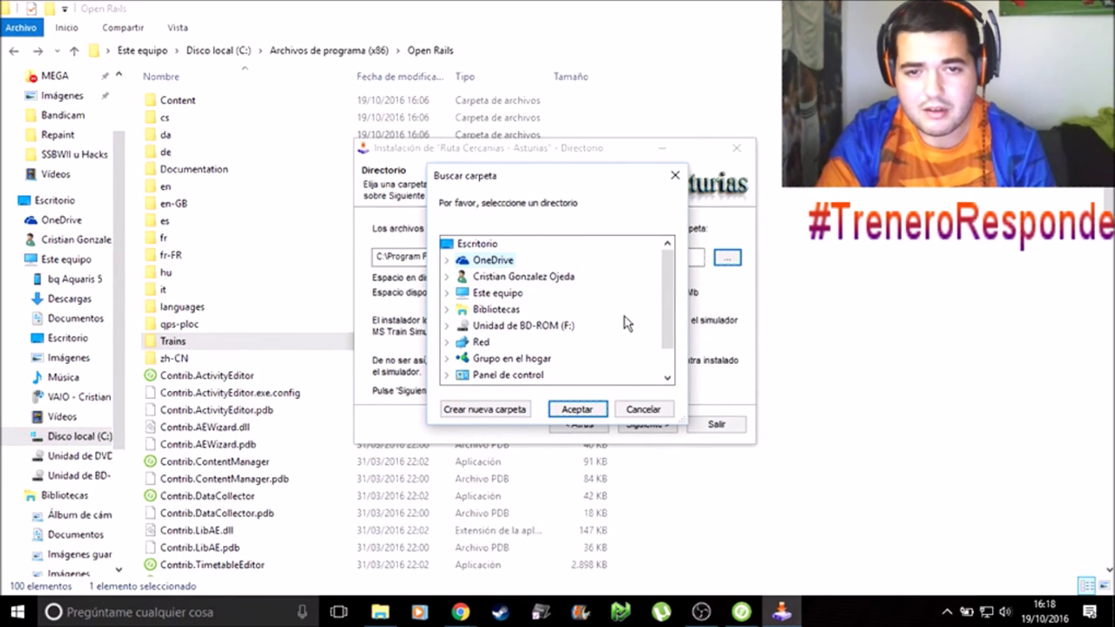
{"action": "key", "text": "Right"}
Expand Disco local (C:) under Este equipo in the folder tree.
{"action": "key", "text": "Down"}
{"action": "key", "text": "End"}
{"action": "key", "text": "Up"}
{"action": "key", "text": "Up"}
{"action": "key", "text": "Up"}
{"action": "key", "text": "Up"}
{"action": "key", "text": "Up"}
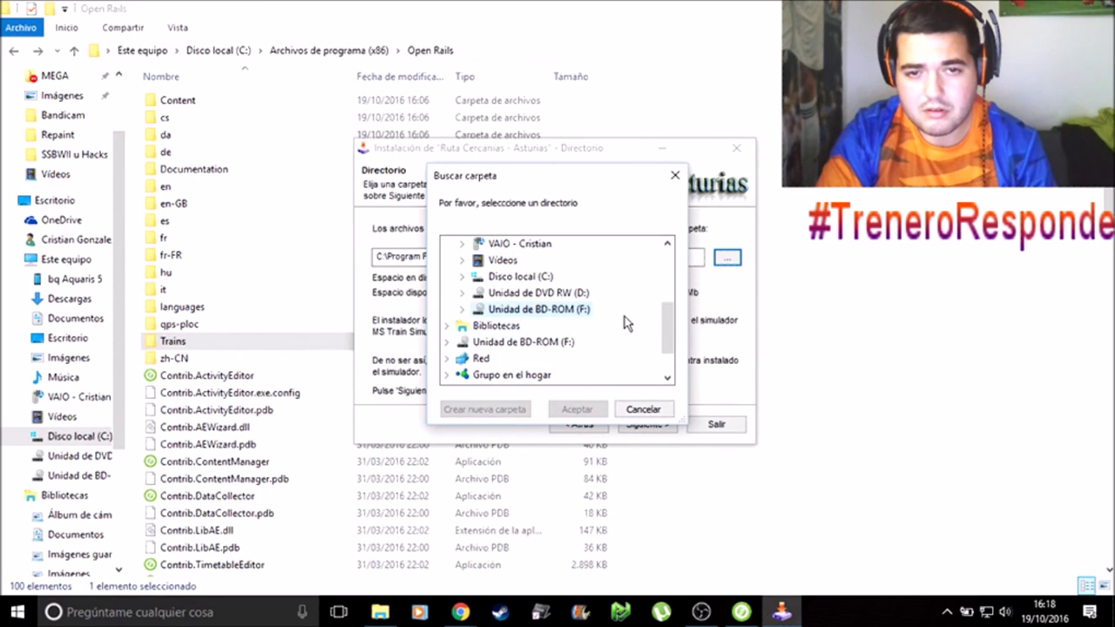
{"action": "key", "text": "Right"}
{"action": "key", "text": "Down"}
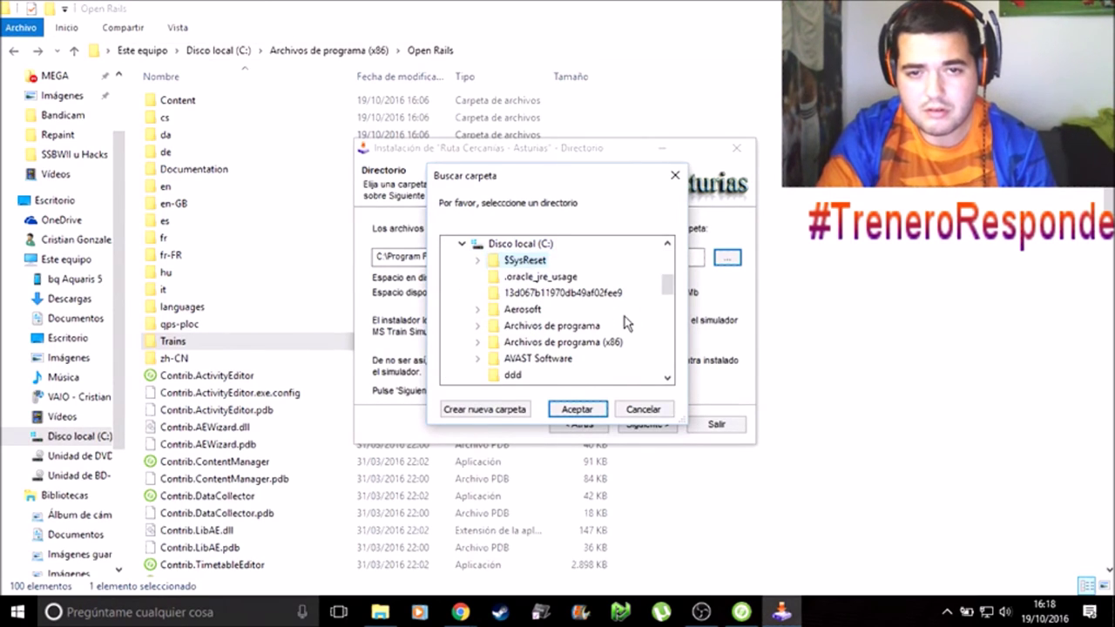
Look through the folders on Disco local (C:) and expand Archivos de programa (x86).
{"action": "key", "text": "Down"}
{"action": "key", "text": "Down"}
{"action": "key", "text": "Down"}
{"action": "key", "text": "Down"}
{"action": "key", "text": "Down"}
{"action": "key", "text": "Down"}
{"action": "key", "text": "Down"}
{"action": "key", "text": "Down"}
{"action": "key", "text": "Down"}
{"action": "key", "text": "Page_Down"}
{"action": "key", "text": "Page_Down"}
{"action": "key", "text": "End"}
{"action": "key", "text": "Up"}
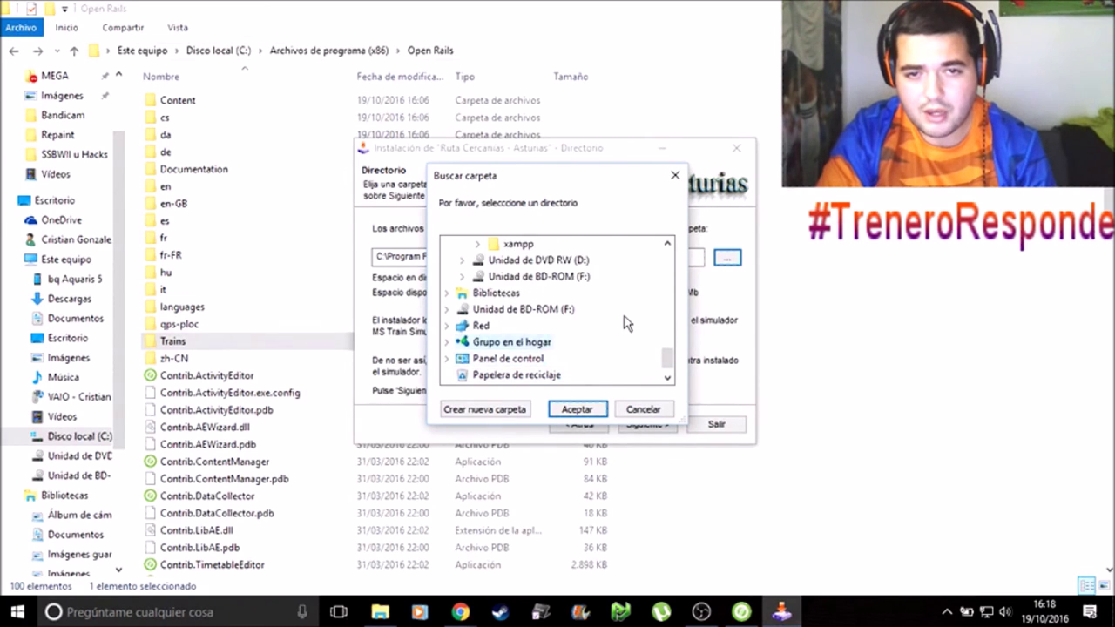
{"action": "key", "text": "Page_Up"}
{"action": "key", "text": "Page_Up"}
{"action": "key", "text": "Up"}
{"action": "key", "text": "Up"}
{"action": "key", "text": "Up"}
{"action": "key", "text": "Up"}
{"action": "key", "text": "Up"}
{"action": "key", "text": "Up"}
{"action": "key", "text": "Up"}
{"action": "key", "text": "Up"}
{"action": "key", "text": "Up"}
{"action": "key", "text": "Up"}
{"action": "key", "text": "Up"}
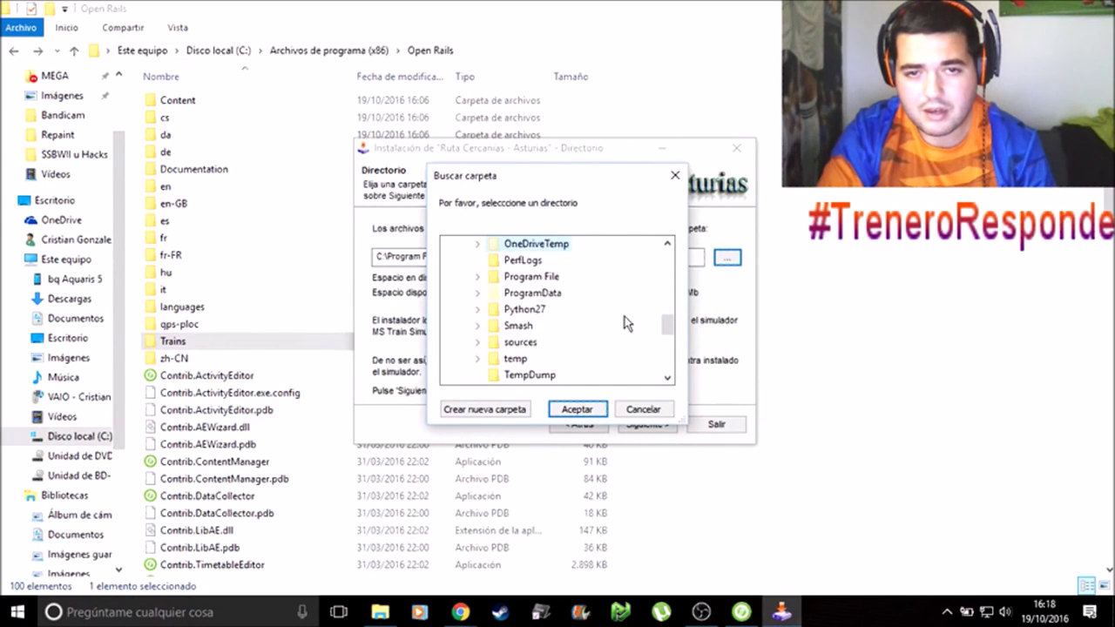
{"action": "key", "text": "Up"}
{"action": "key", "text": "Up"}
{"action": "key", "text": "Up"}
{"action": "key", "text": "Up"}
{"action": "key", "text": "Up"}
{"action": "key", "text": "Up"}
{"action": "key", "text": "Up"}
{"action": "key", "text": "Up"}
{"action": "key", "text": "Up"}
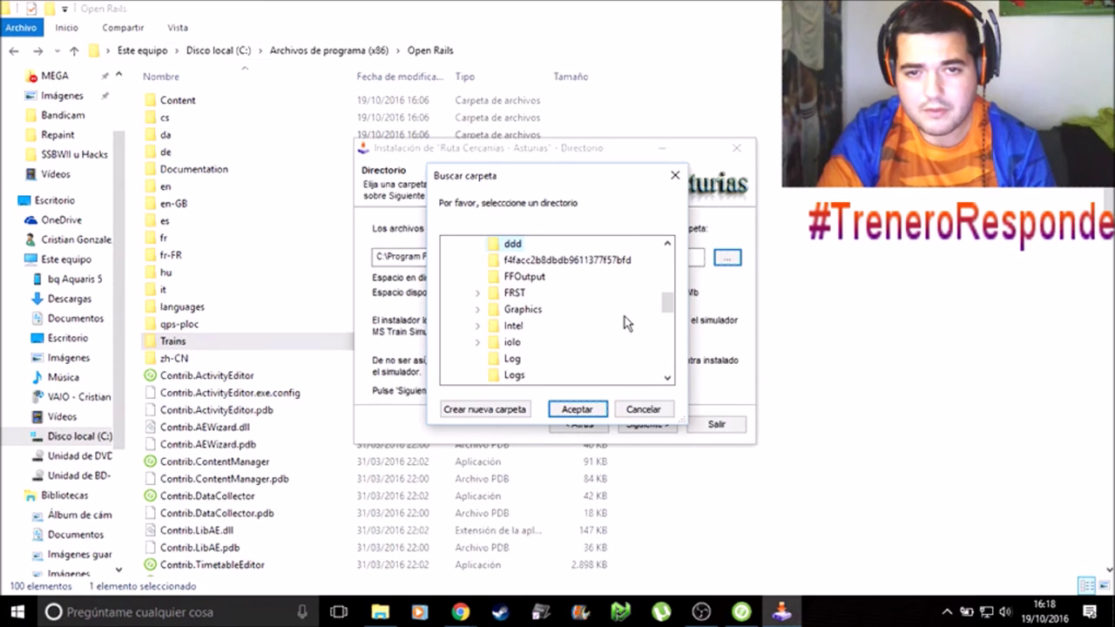
{"action": "key", "text": "Up"}
{"action": "key", "text": "Down"}
{"action": "key", "text": "Right"}
{"action": "key", "text": "Right"}
Select the Open Rails folder in Archivos de programa (x86) as the installation directory and start installing the route.
{"action": "key", "text": "Down"}
{"action": "key", "text": "Down"}
{"action": "key", "text": "Down"}
{"action": "key", "text": "Down"}
{"action": "key", "text": "Down"}
{"action": "key", "text": "Down"}
{"action": "key", "text": "Down"}
{"action": "key", "text": "Down"}
{"action": "key", "text": "Down"}
{"action": "key", "text": "Down"}
{"action": "key", "text": "Down"}
{"action": "key", "text": "Down"}
{"action": "key", "text": "Down"}
{"action": "key", "text": "Down"}
{"action": "key", "text": "Down"}
{"action": "key", "text": "Down"}
{"action": "key", "text": "Down"}
{"action": "key", "text": "Down"}
{"action": "key", "text": "Down"}
{"action": "key", "text": "Down"}
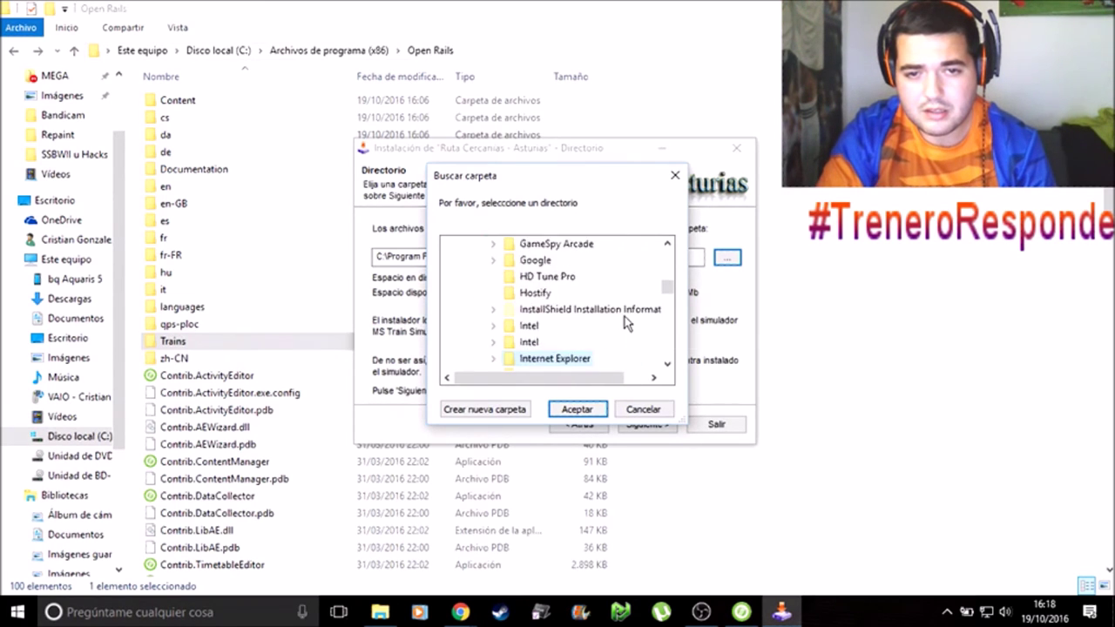
{"action": "key", "text": "Down"}
{"action": "key", "text": "Down"}
{"action": "key", "text": "Down"}
{"action": "key", "text": "Down"}
{"action": "key", "text": "Down"}
{"action": "key", "text": "Down"}
{"action": "key", "text": "Down"}
{"action": "key", "text": "Down"}
{"action": "key", "text": "Down"}
{"action": "key", "text": "Down"}
{"action": "key", "text": "Down"}
{"action": "key", "text": "Down"}
{"action": "key", "text": "Down"}
{"action": "key", "text": "Down"}
{"action": "key", "text": "Down"}
{"action": "key", "text": "Down"}
{"action": "key", "text": "Down"}
{"action": "key", "text": "Down"}
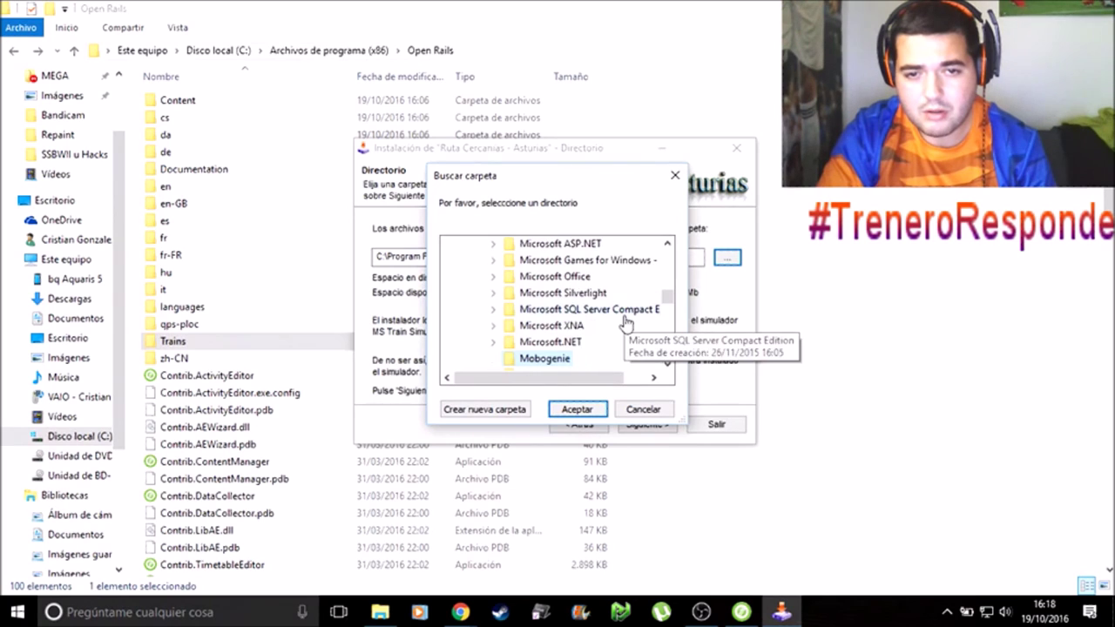
{"action": "key", "text": "Down"}
{"action": "key", "text": "Down"}
{"action": "key", "text": "Down"}
{"action": "key", "text": "Down"}
{"action": "key", "text": "Down"}
{"action": "key", "text": "Down"}
{"action": "key", "text": "Down"}
{"action": "key", "text": "Down"}
{"action": "key", "text": "Down"}
{"action": "key", "text": "Down"}
{"action": "key", "text": "Up"}
{"action": "key", "text": "Up"}
{"action": "key", "text": "Up"}
{"action": "key", "text": "Up"}
{"action": "key", "text": "Up"}
{"action": "key", "text": "Up"}
{"action": "key", "text": "Up"}
{"action": "key", "text": "Up"}
{"action": "key", "text": "Up"}
{"action": "key", "text": "Up"}
{"action": "key", "text": "Up"}
{"action": "key", "text": "Up"}
{"action": "key", "text": "Up"}
{"action": "key", "text": "Up"}
{"action": "key", "text": "Up"}
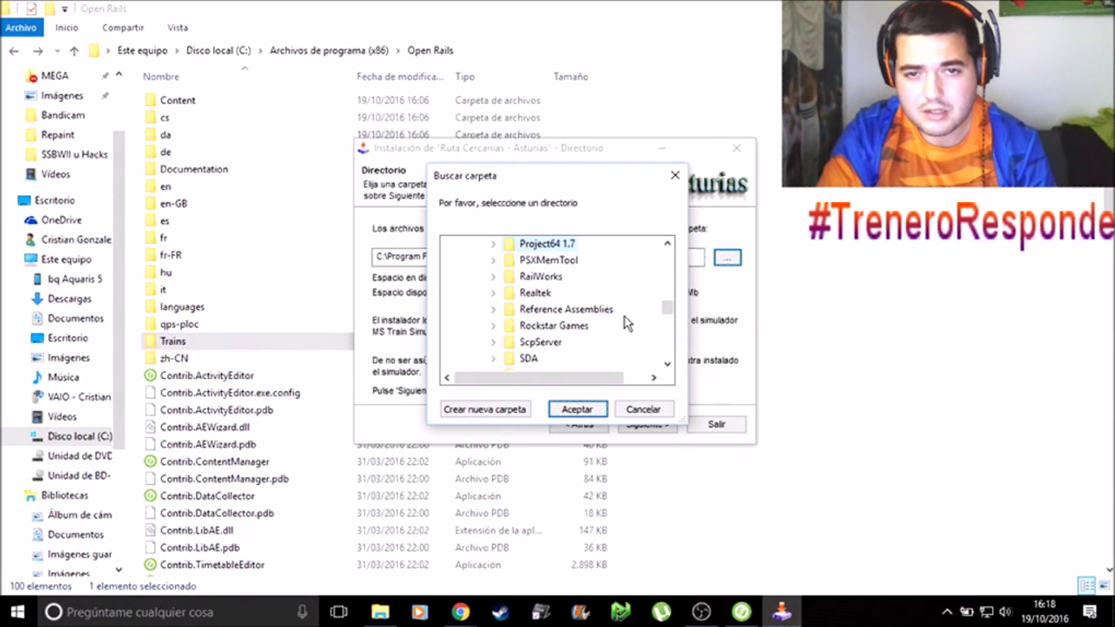
{"action": "key", "text": "Up"}
{"action": "key", "text": "Up"}
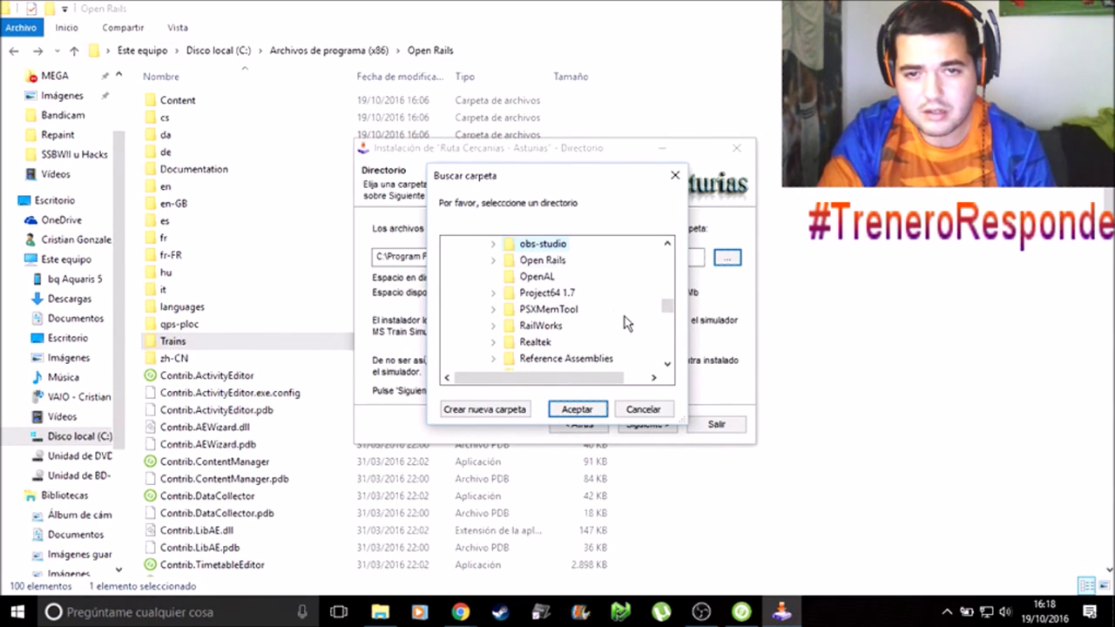
{"action": "key", "text": "Return"}
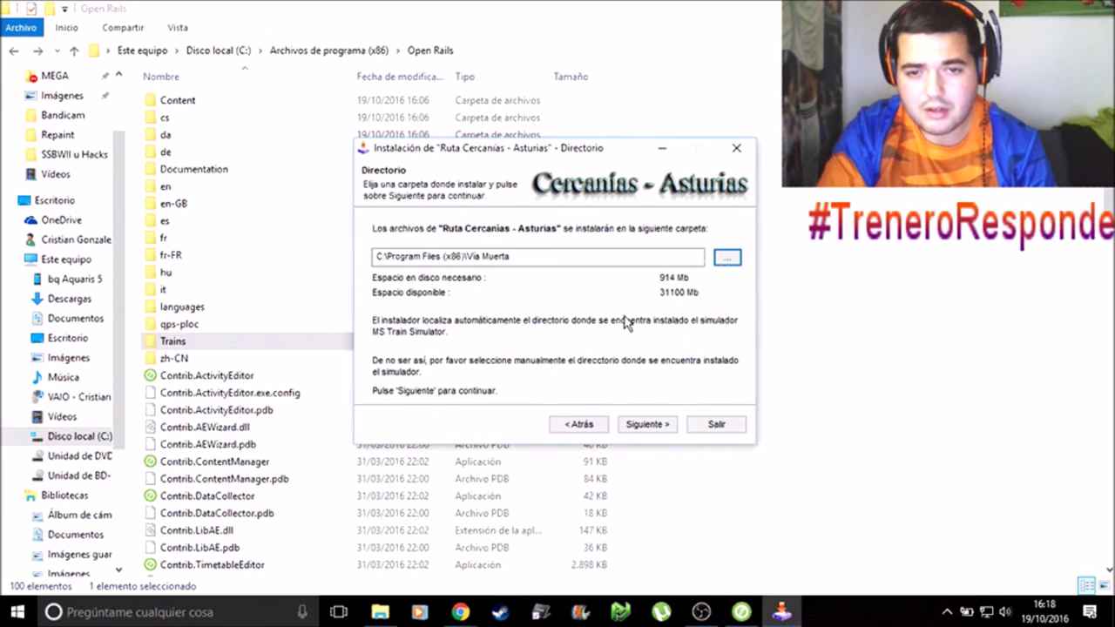
{"action": "left_click", "coordinate": [651, 431]}
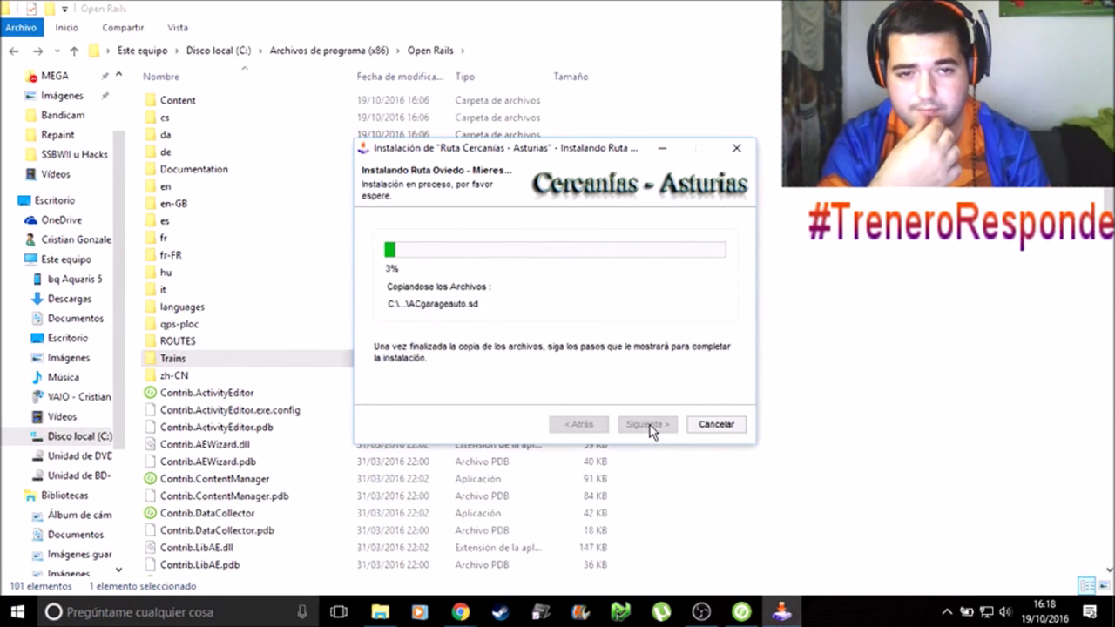
Open the ROUTES folder in Open Rails and its Cercanias-Asturias subfolder, and select the Installme batch file.
{"action": "left_click", "coordinate": [189, 342]}
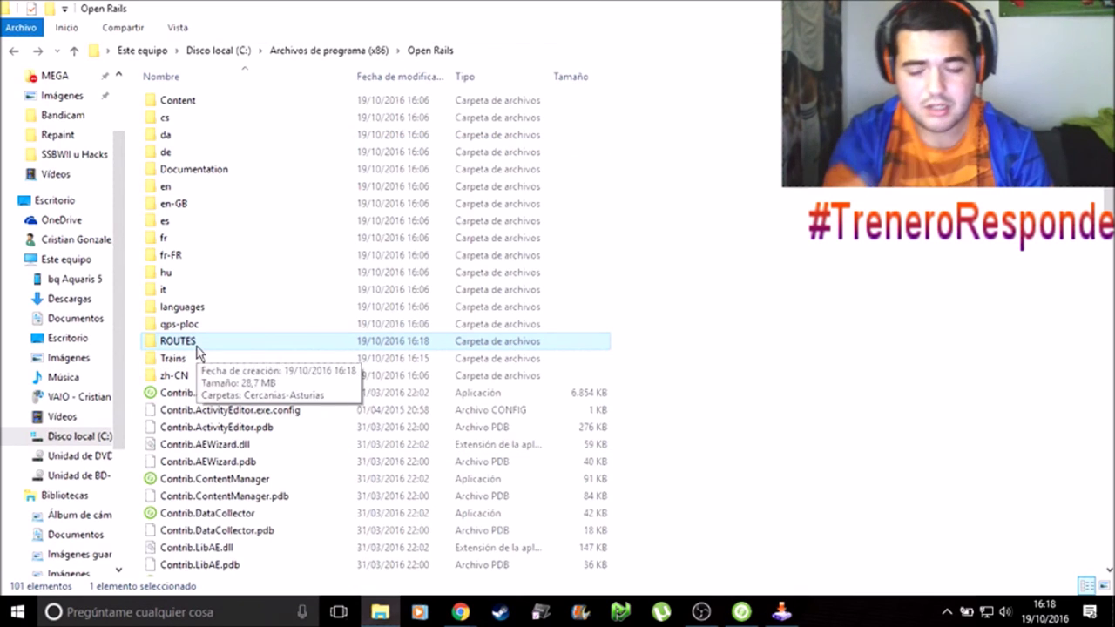
{"action": "double_click", "coordinate": [197, 344]}
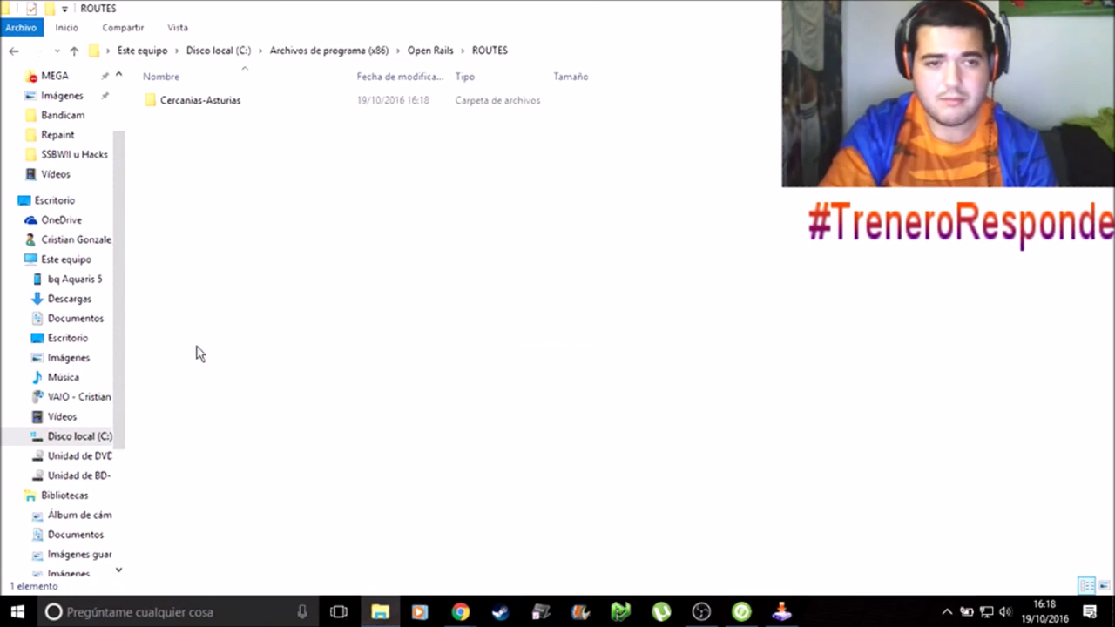
{"action": "double_click", "coordinate": [199, 102]}
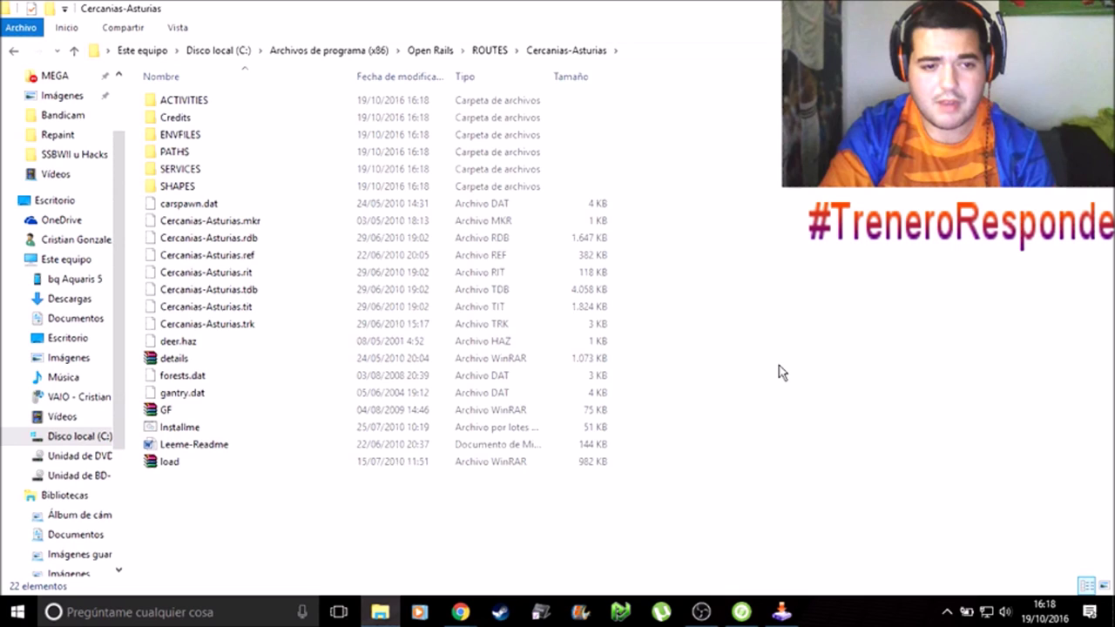
{"action": "double_click", "coordinate": [333, 431]}
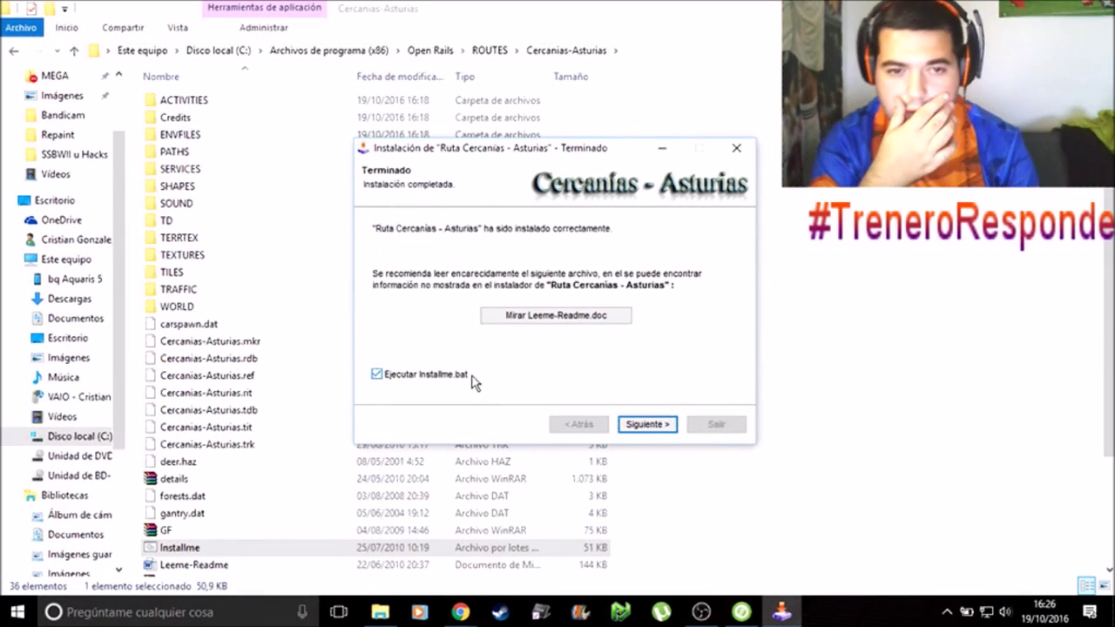
Complete the route installer with Ejecutar Installme.bat enabled, exit it, and close the batch file's command window.
{"action": "left_click", "coordinate": [646, 426]}
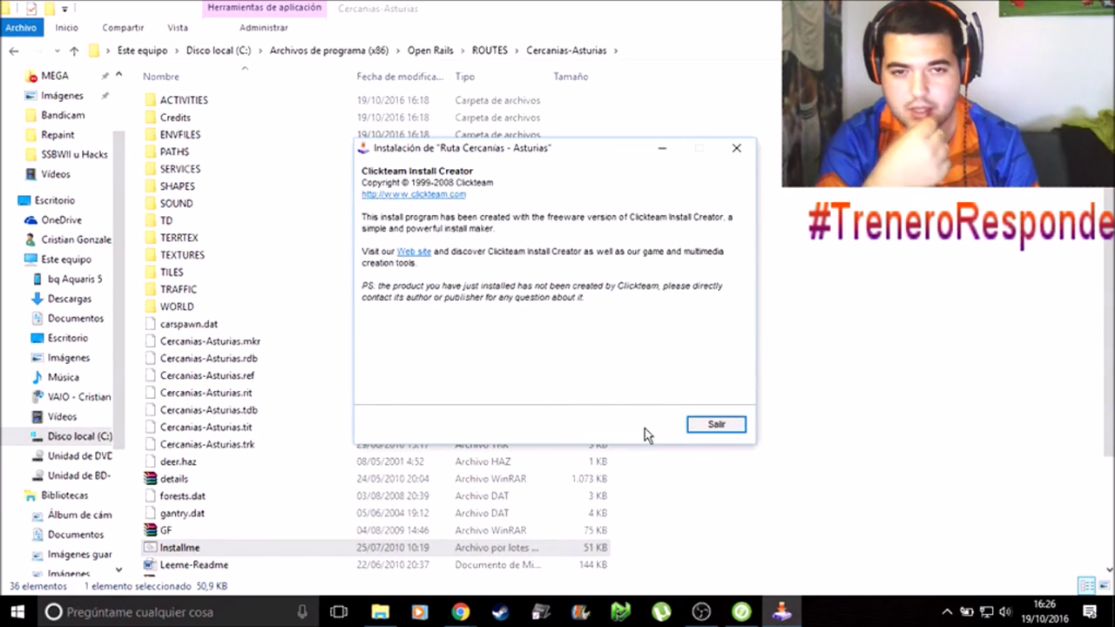
{"action": "left_click", "coordinate": [688, 426]}
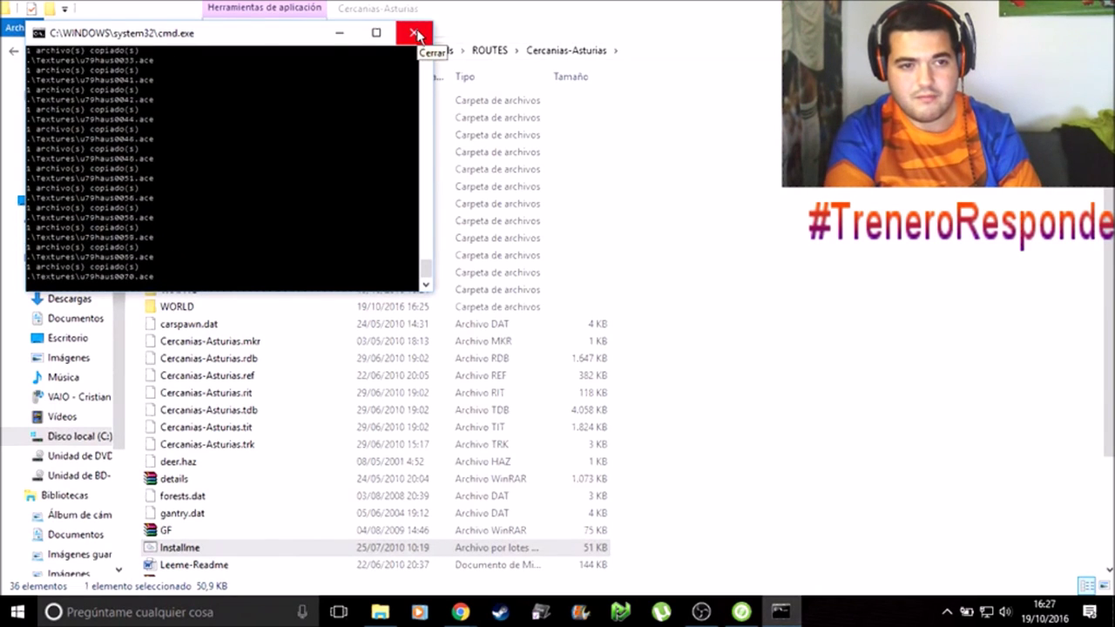
{"action": "left_click", "coordinate": [415, 35]}
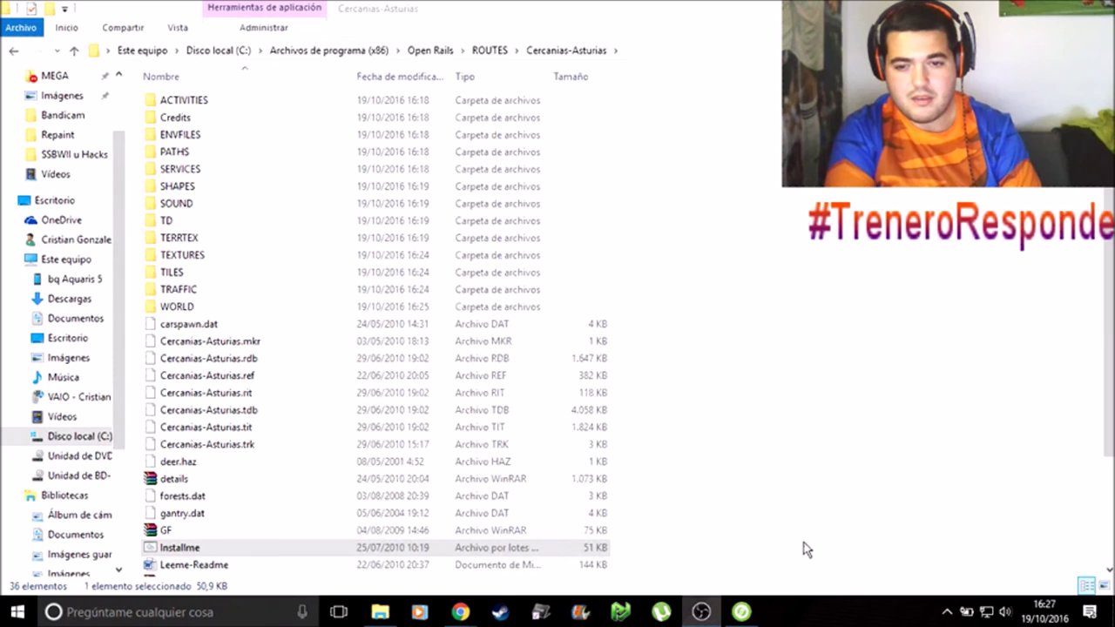
{"action": "left_click", "coordinate": [701, 611]}
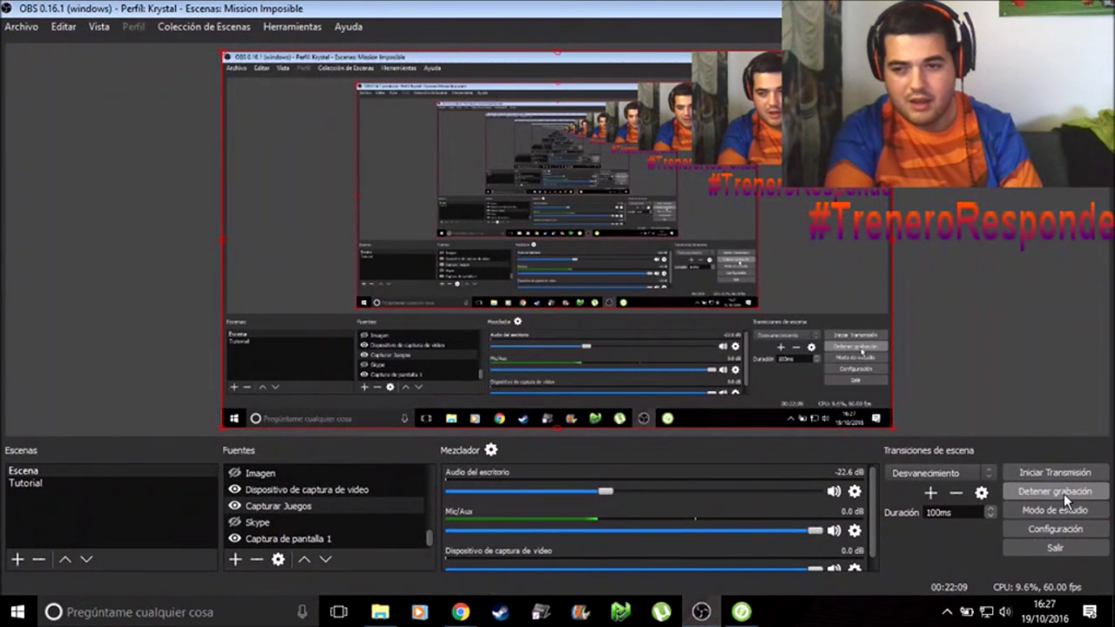